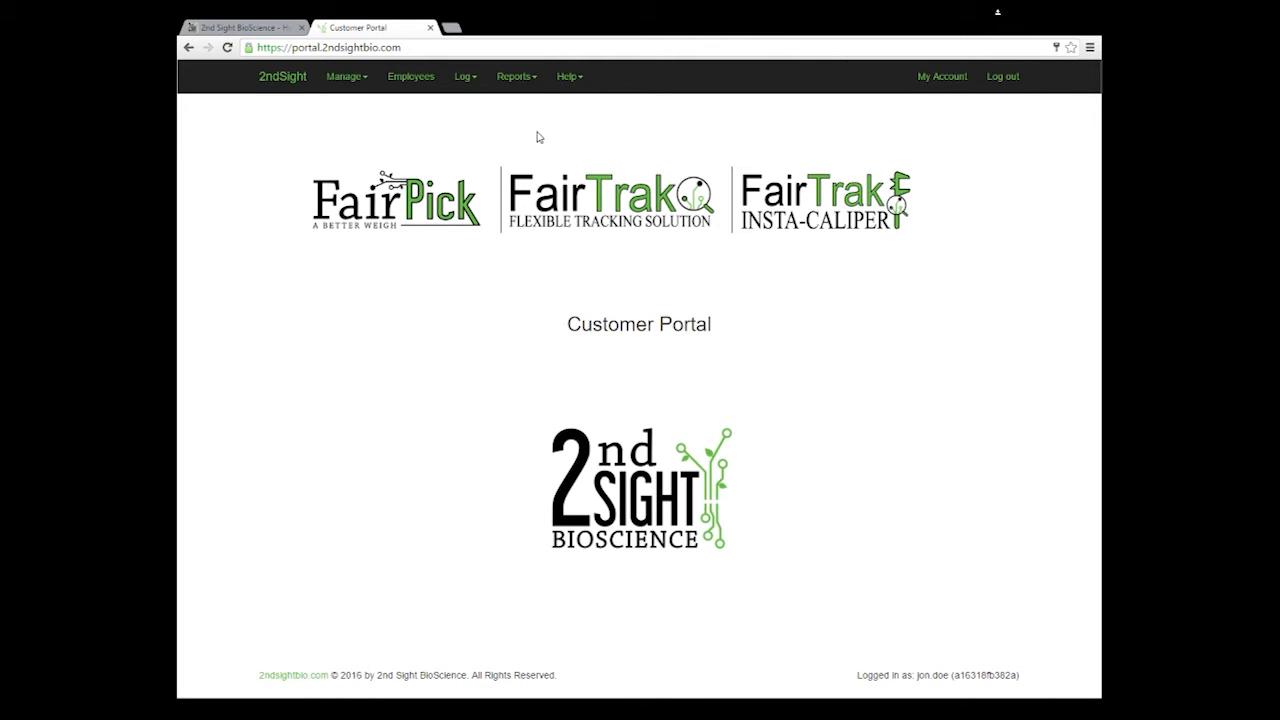
Step: Open the Manage menu in the portal home page's top navigation bar
left_click(342, 84)
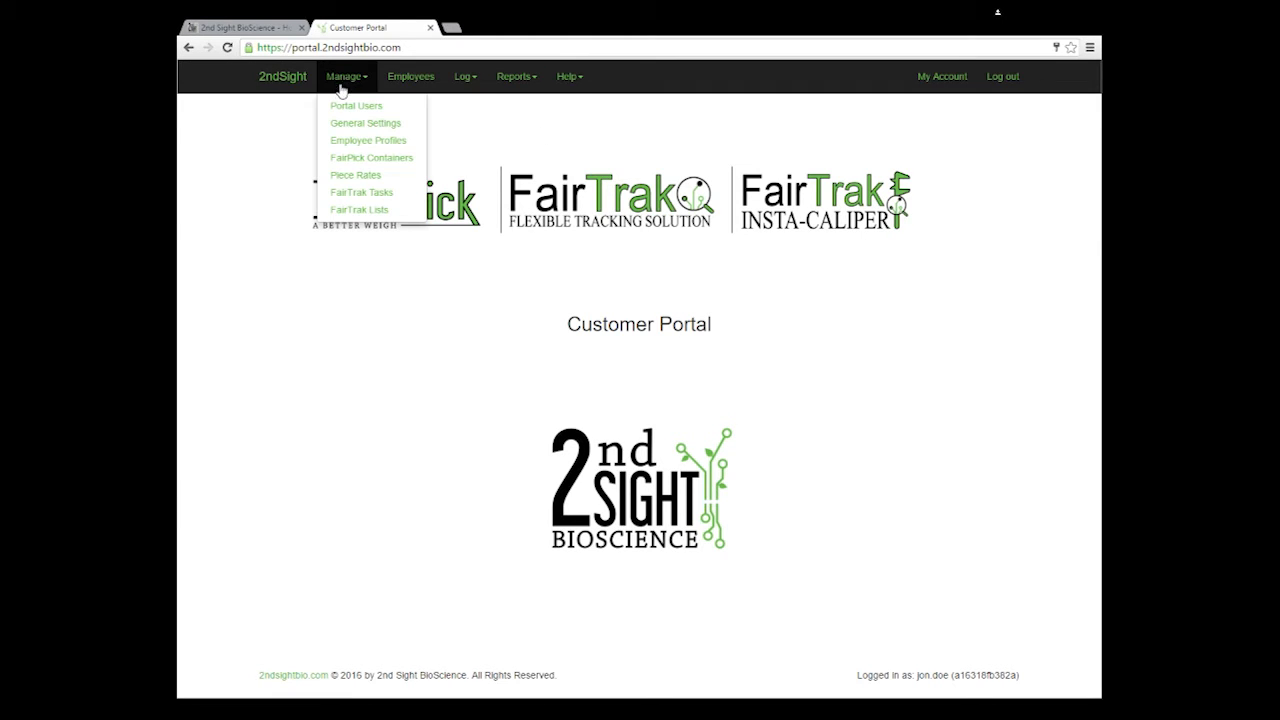
Step: Start a new portal user account and enter the user's username and e-mail address
left_click(343, 106)
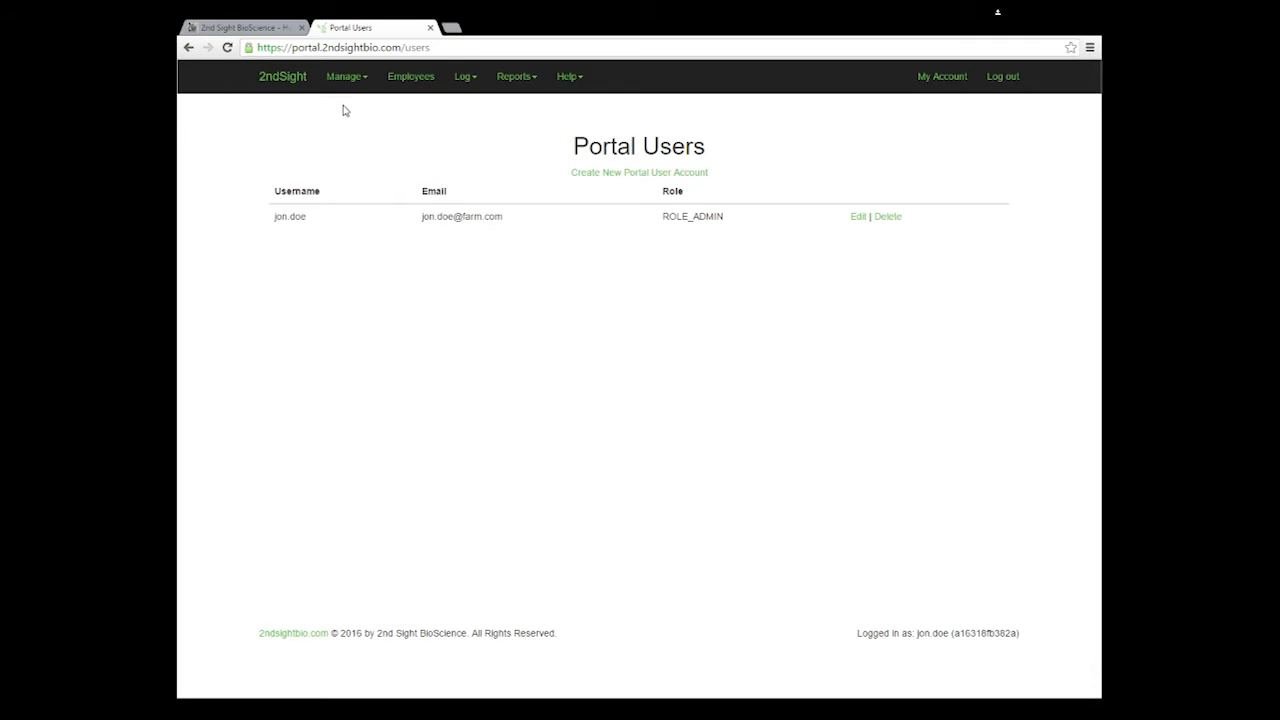
left_click(593, 176)
left_click(645, 218)
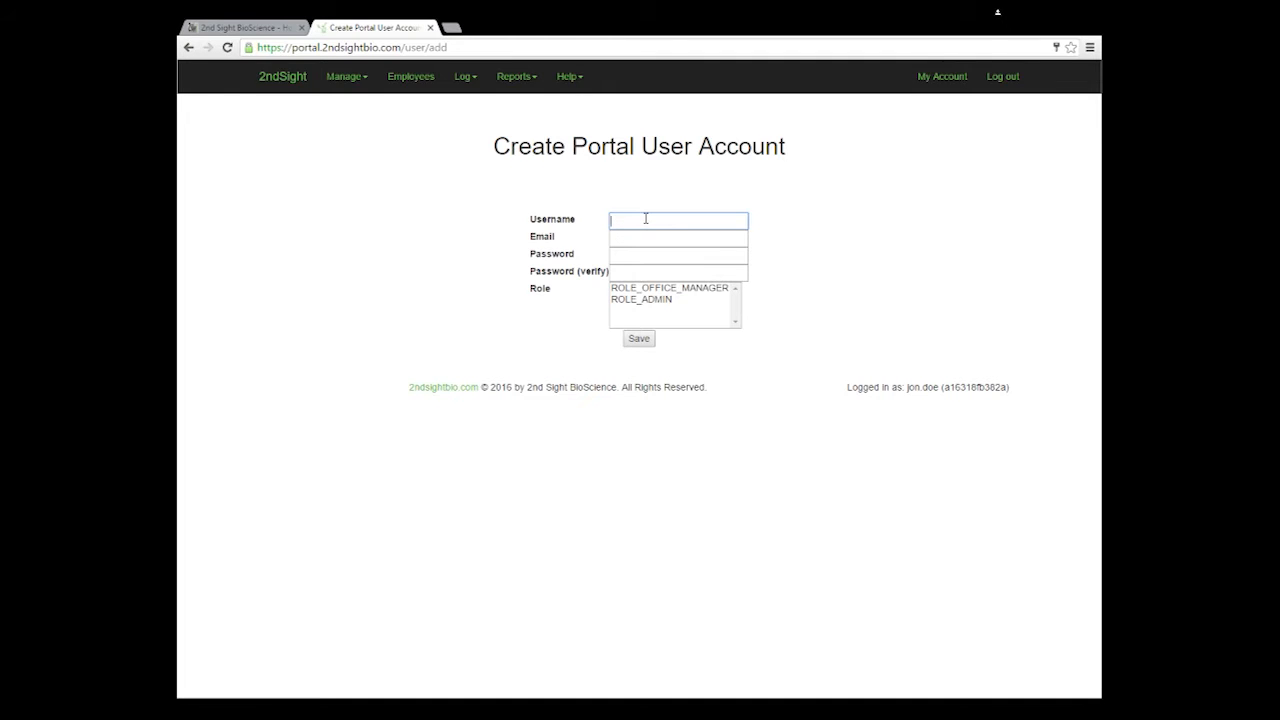
type("jack.doe")
key("Tab")
type("jack.c")
key("BackSpace")
type("doe@farm.com")
Step: Enter the account password and confirm it
key("Tab")
type("password")
key("Tab")
type("passwo")
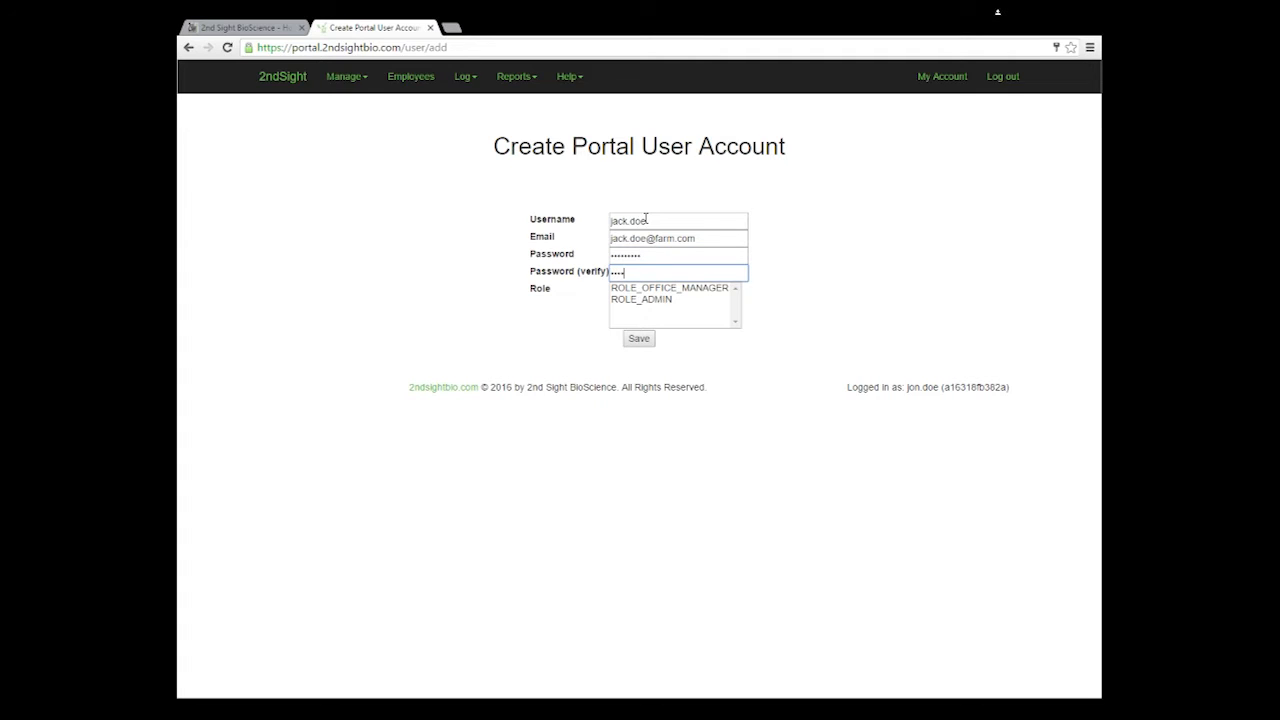
type("rd")
left_click(796, 258)
Step: Assign the ROLE_OFFICE_MANAGER role and save the new portal user
left_click(634, 288)
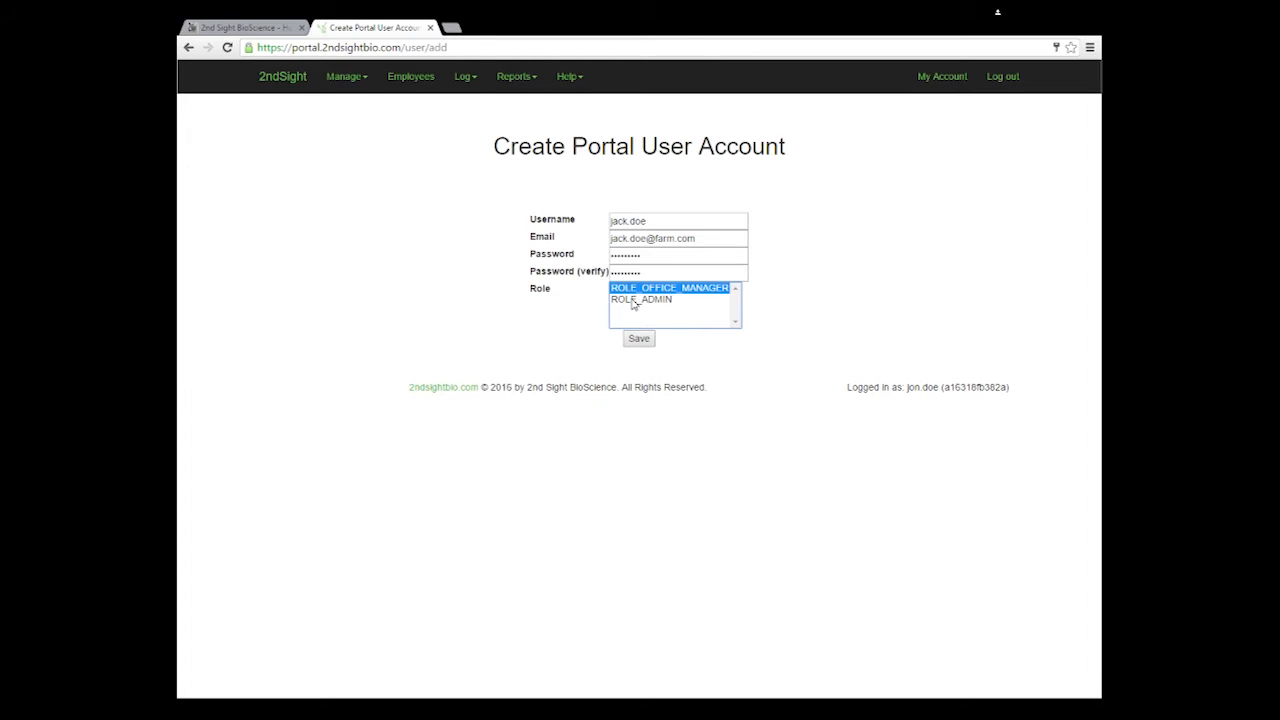
left_click(633, 300)
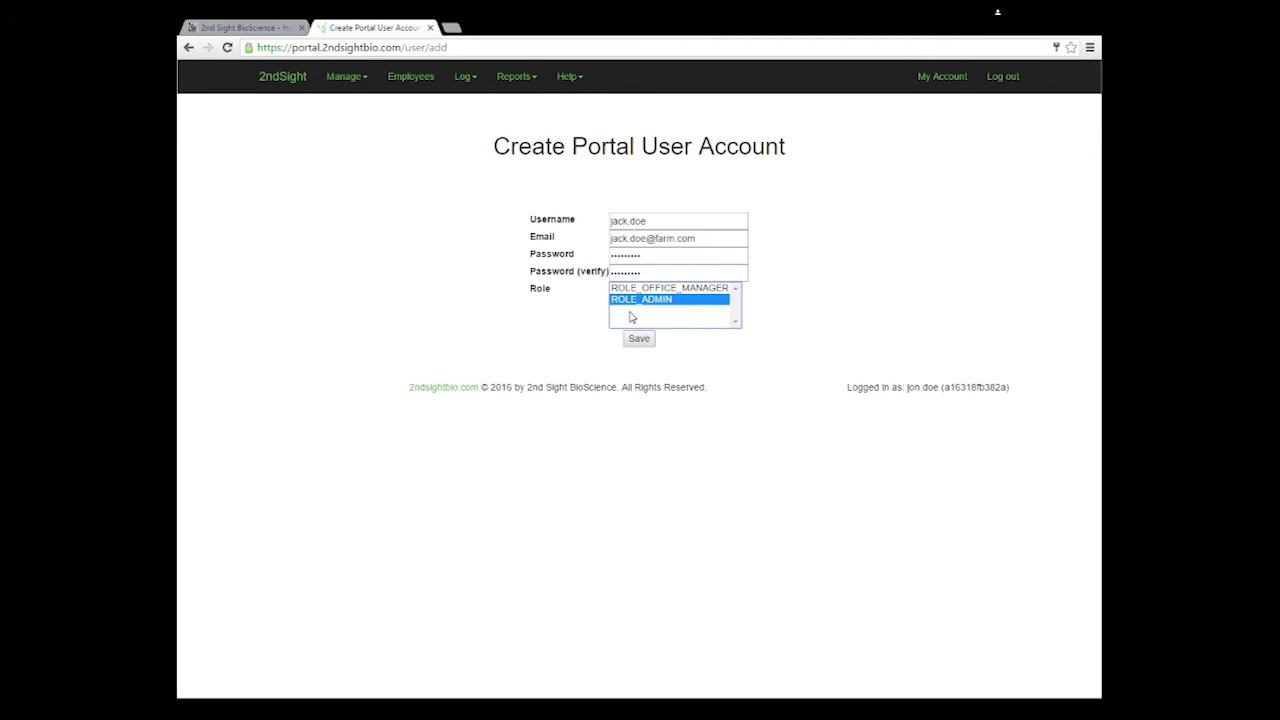
left_click(633, 289)
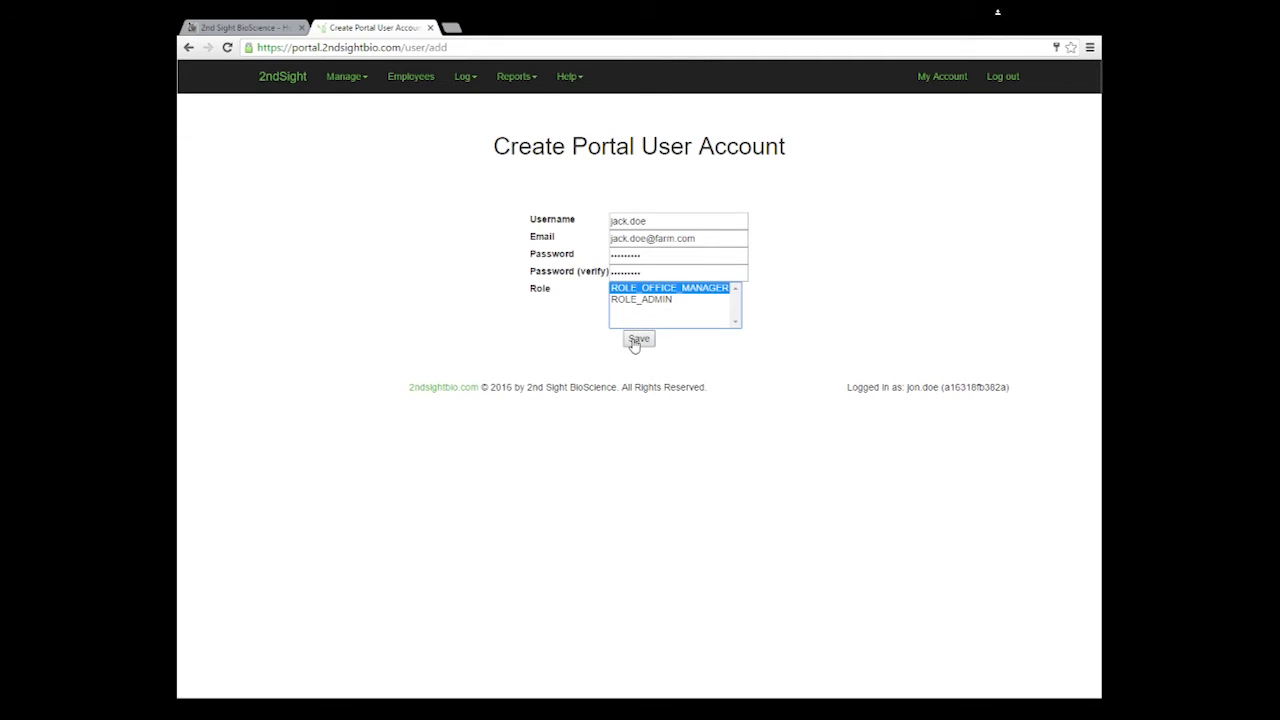
left_click(636, 340)
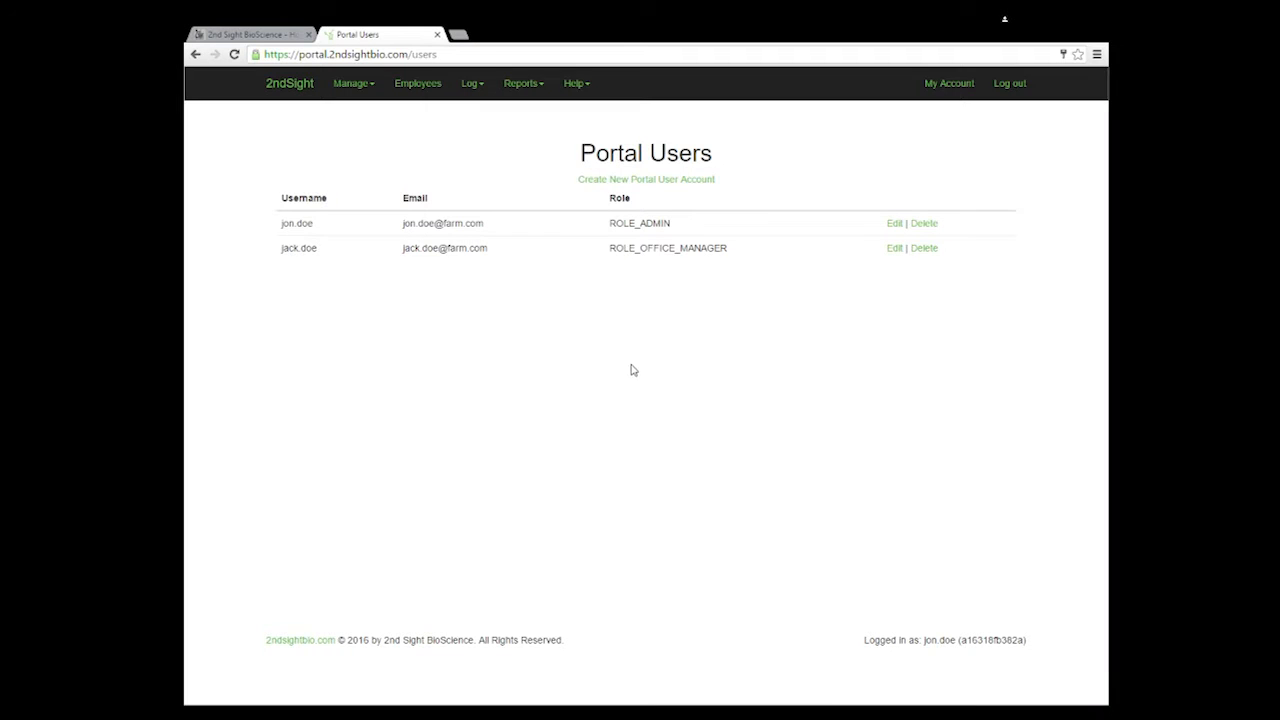
Step: Save General Settings with America/Boise time zone, USD, minimum wage 10 and lb units
left_click(348, 88)
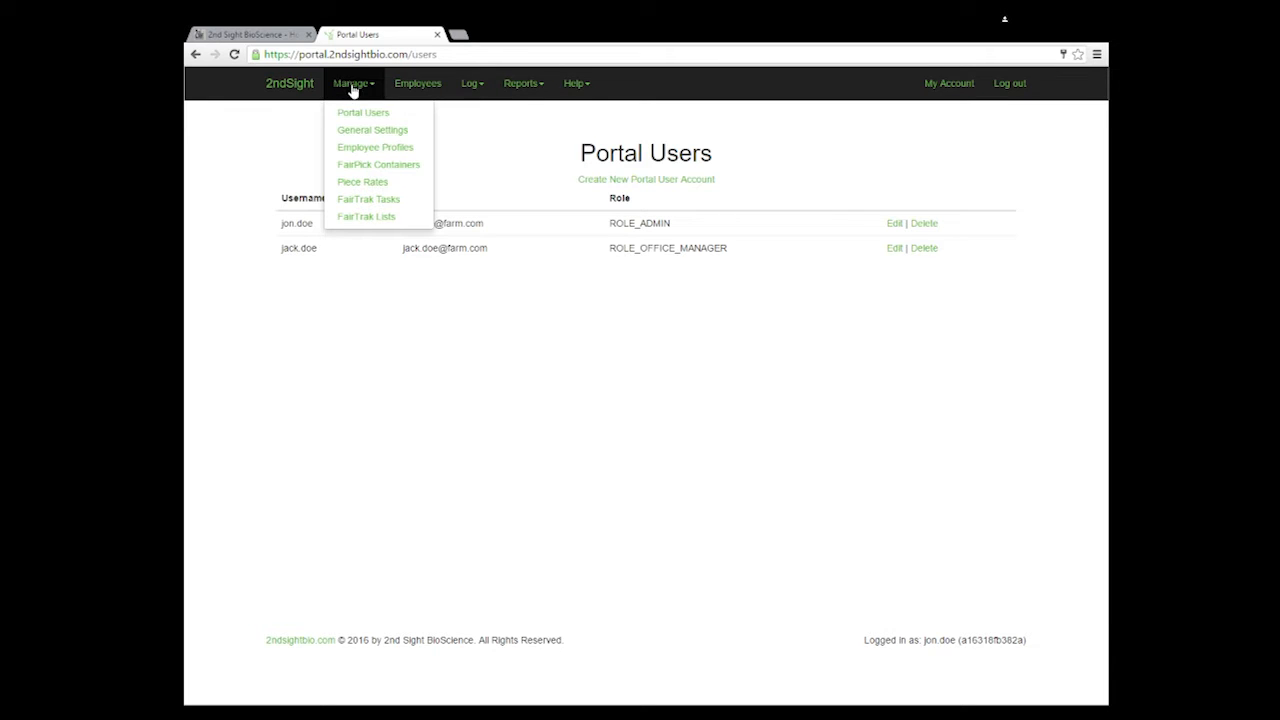
left_click(358, 131)
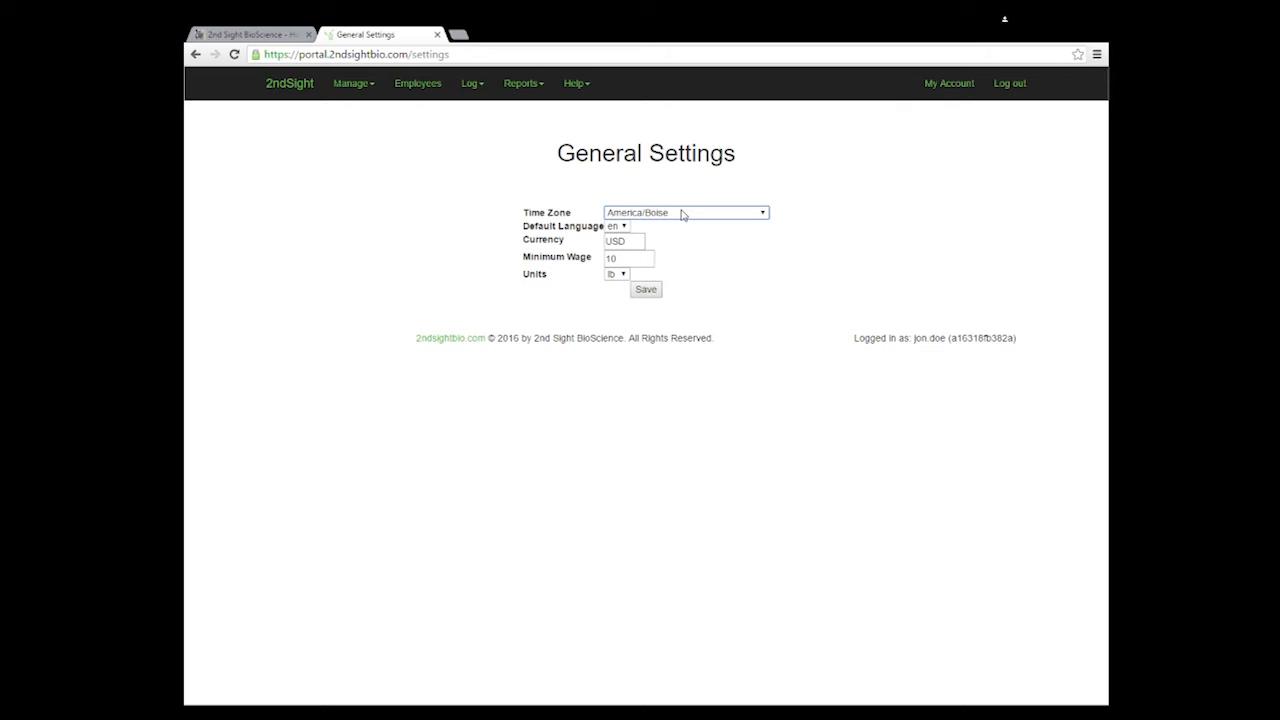
left_click(646, 290)
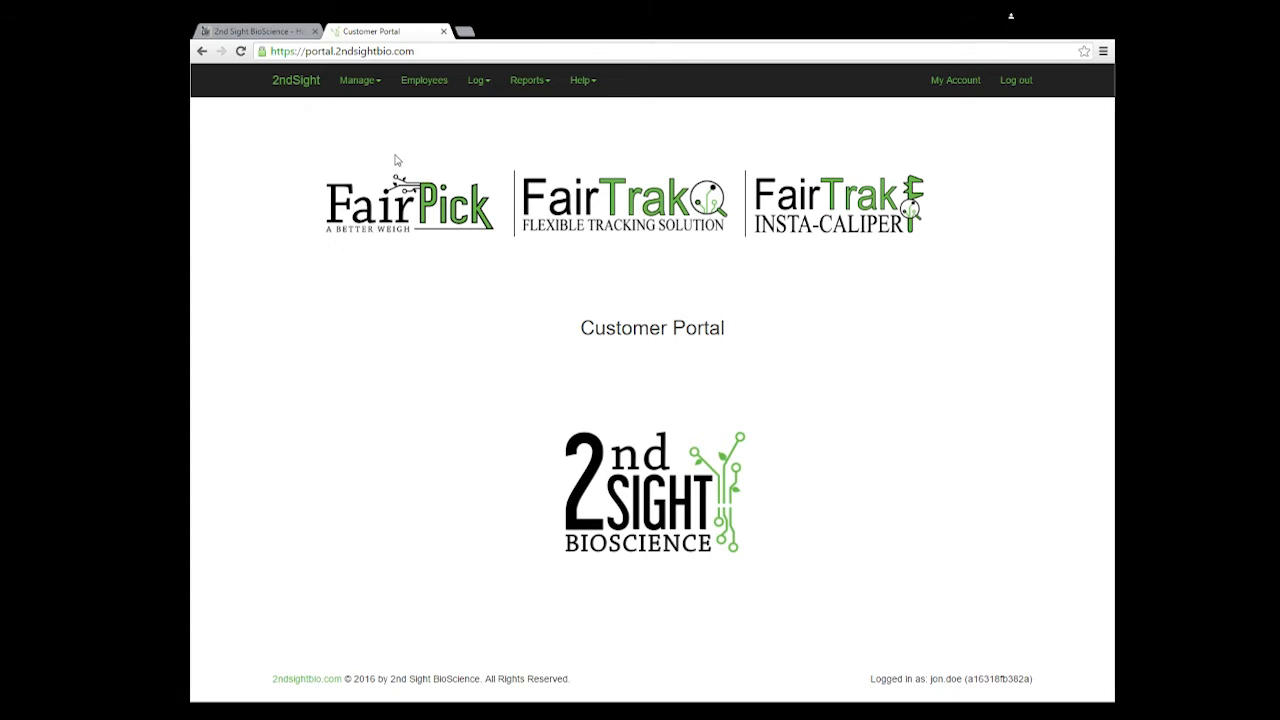
Step: Add an employee profile named 'Picker' and enter 9.44 as its minimum wage
left_click(360, 87)
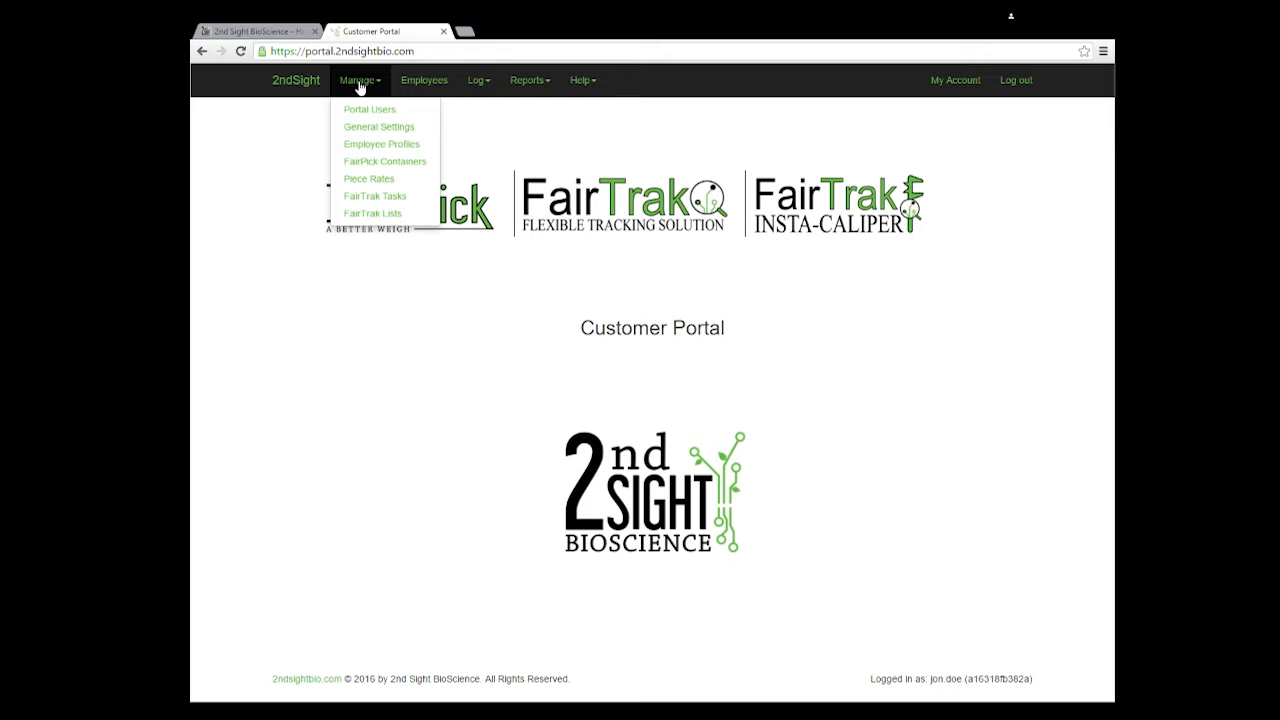
left_click(392, 150)
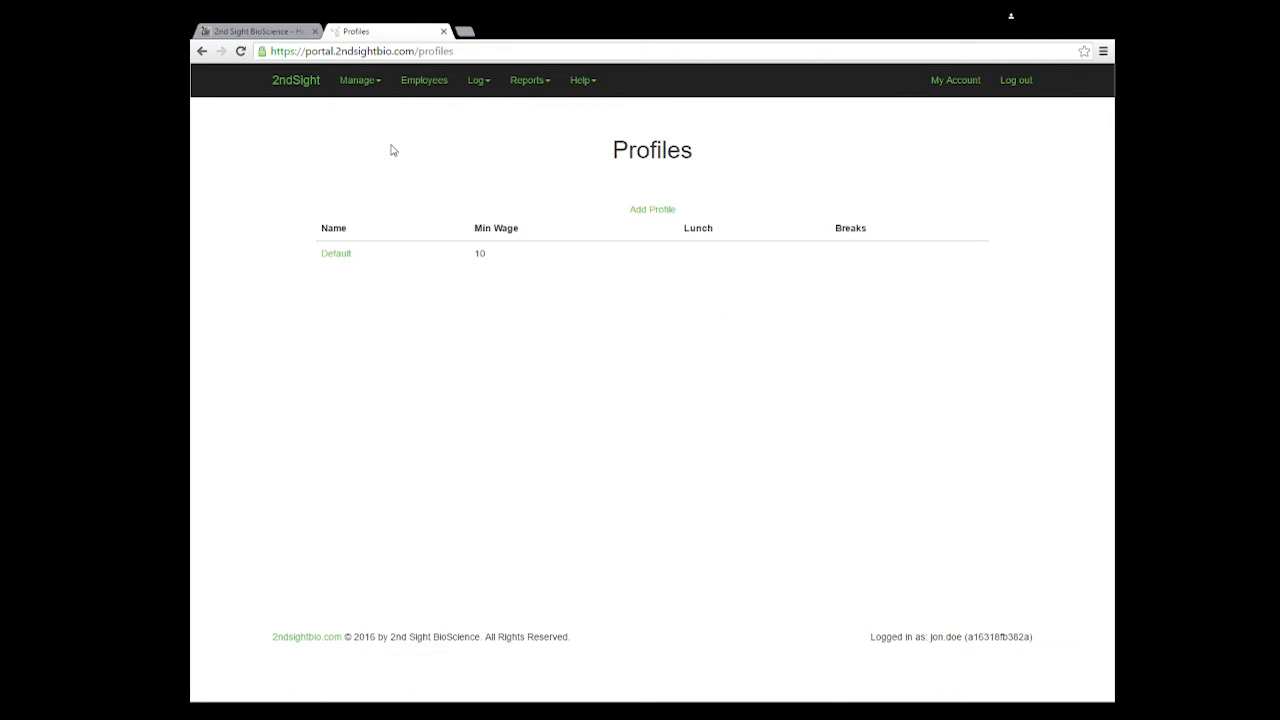
left_click(648, 212)
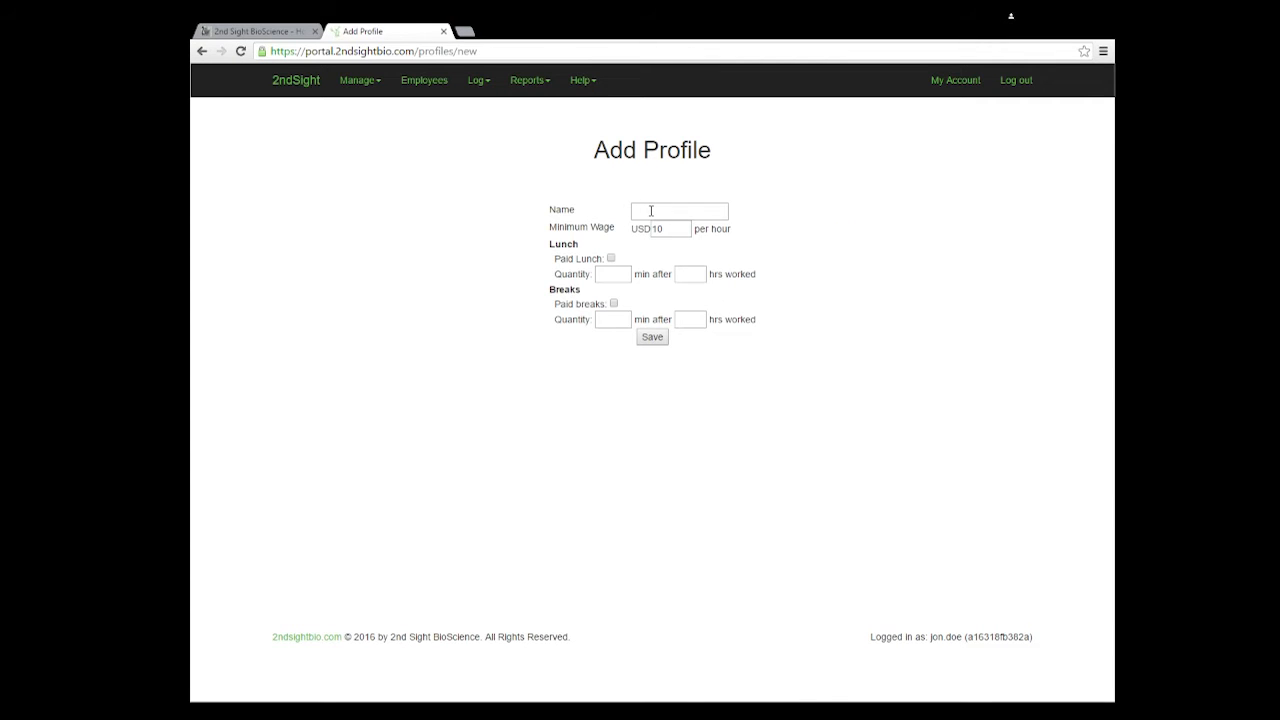
left_click(650, 211)
type("Picker")
key("Tab")
type("9.44")
left_click(820, 252)
left_click_drag(682, 232, 665, 230)
left_click(675, 248)
Step: Make lunch paid: a 30-minute lunch after 8 hours worked
left_click(611, 259)
left_click(610, 272)
type("30")
left_click(682, 274)
type("8")
left_click(820, 277)
Step: Make breaks paid, 10 minutes after 4 hours worked, and save the Picker profile
left_click(613, 303)
left_click(609, 321)
type("10")
left_click(687, 320)
type("4")
key("Tab")
left_click(652, 340)
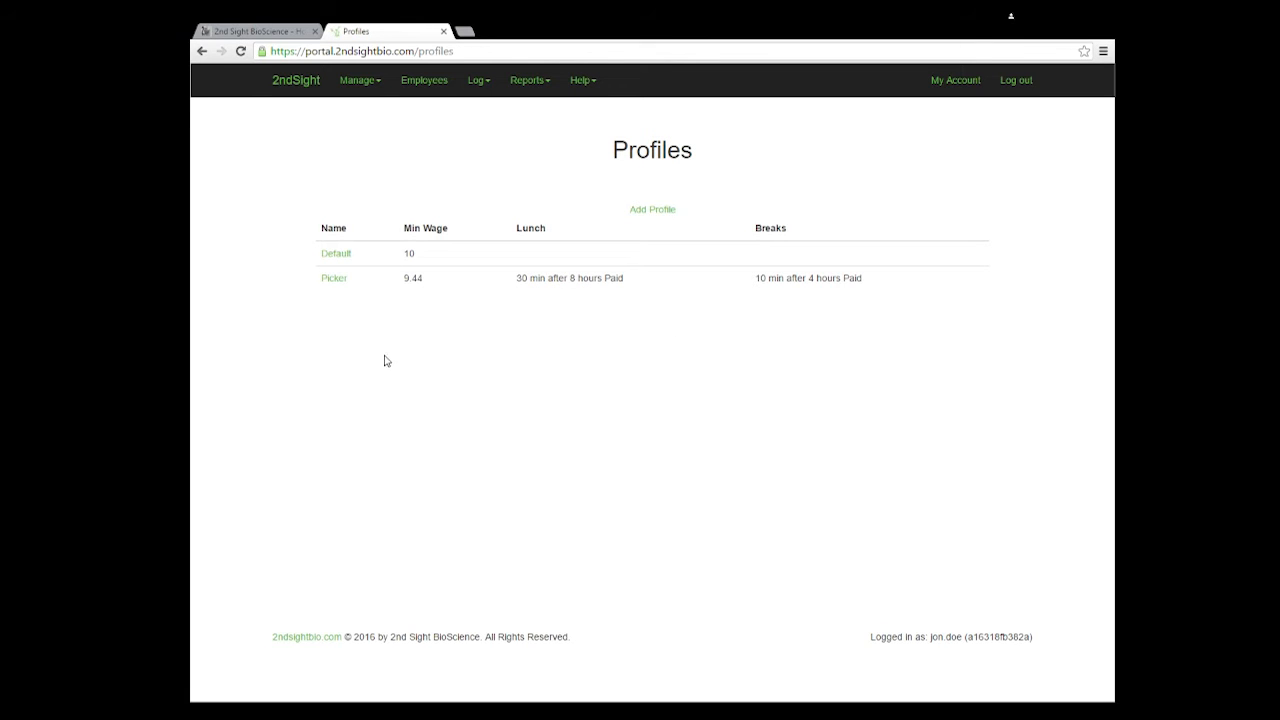
Step: Change Picker's minimum wage from 9.44 to 10, save, and return to the profiles list
left_click(333, 280)
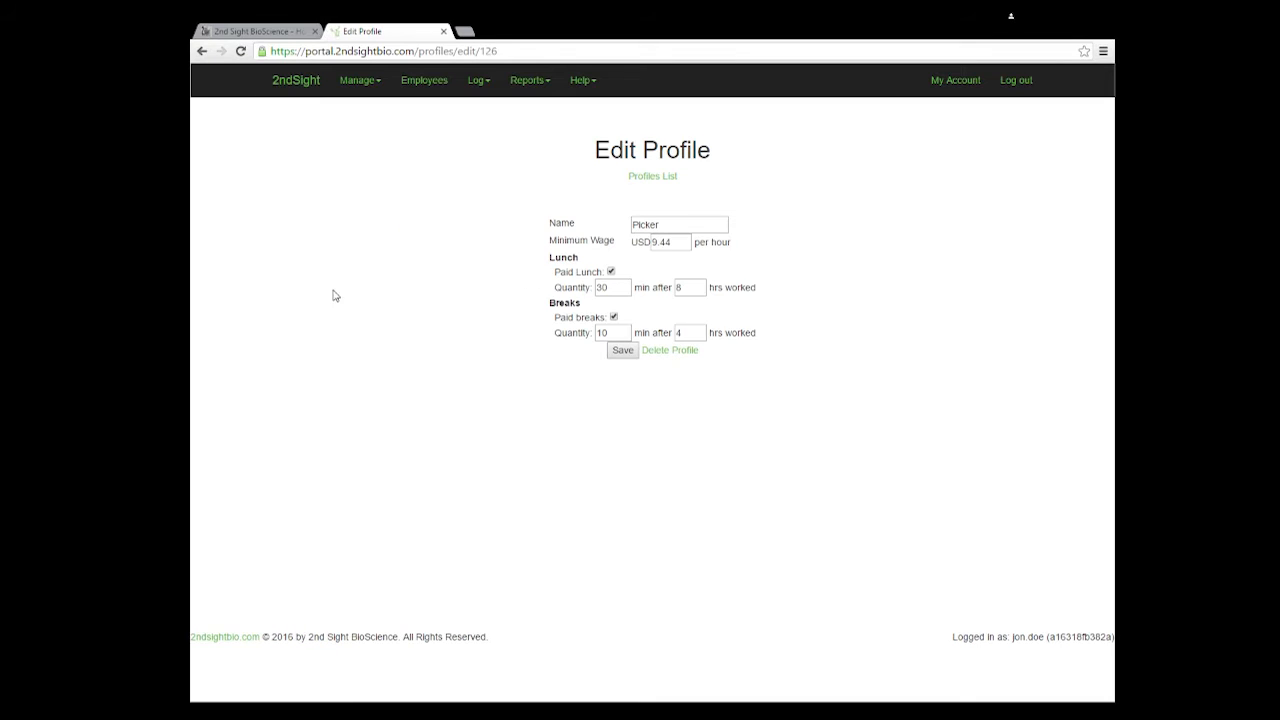
left_click_drag(670, 240, 628, 245)
type("10")
left_click(622, 351)
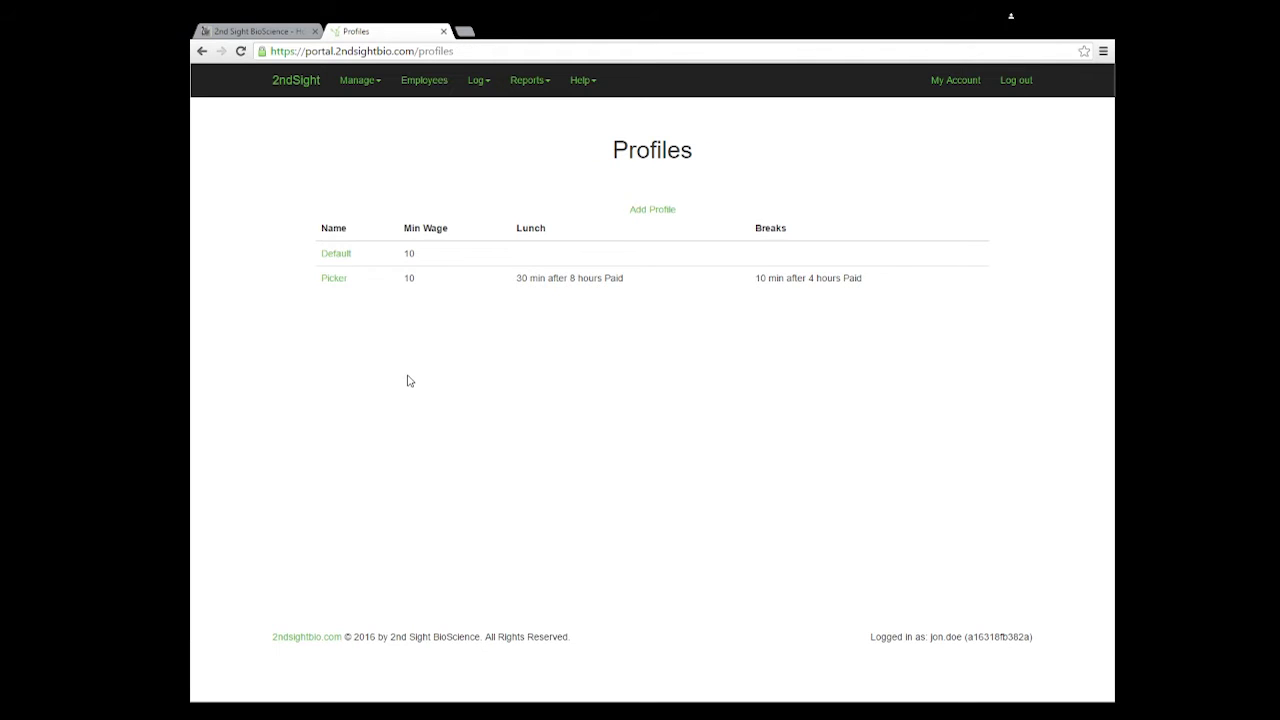
left_click(334, 281)
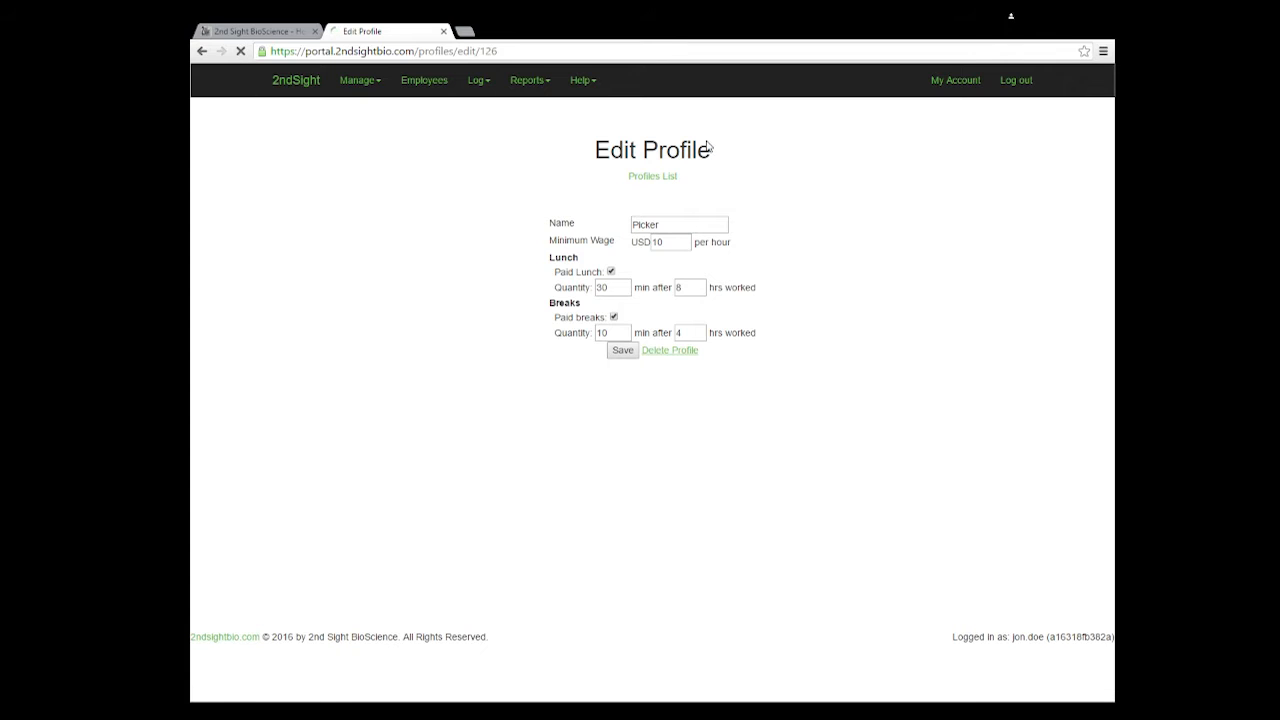
left_click(646, 180)
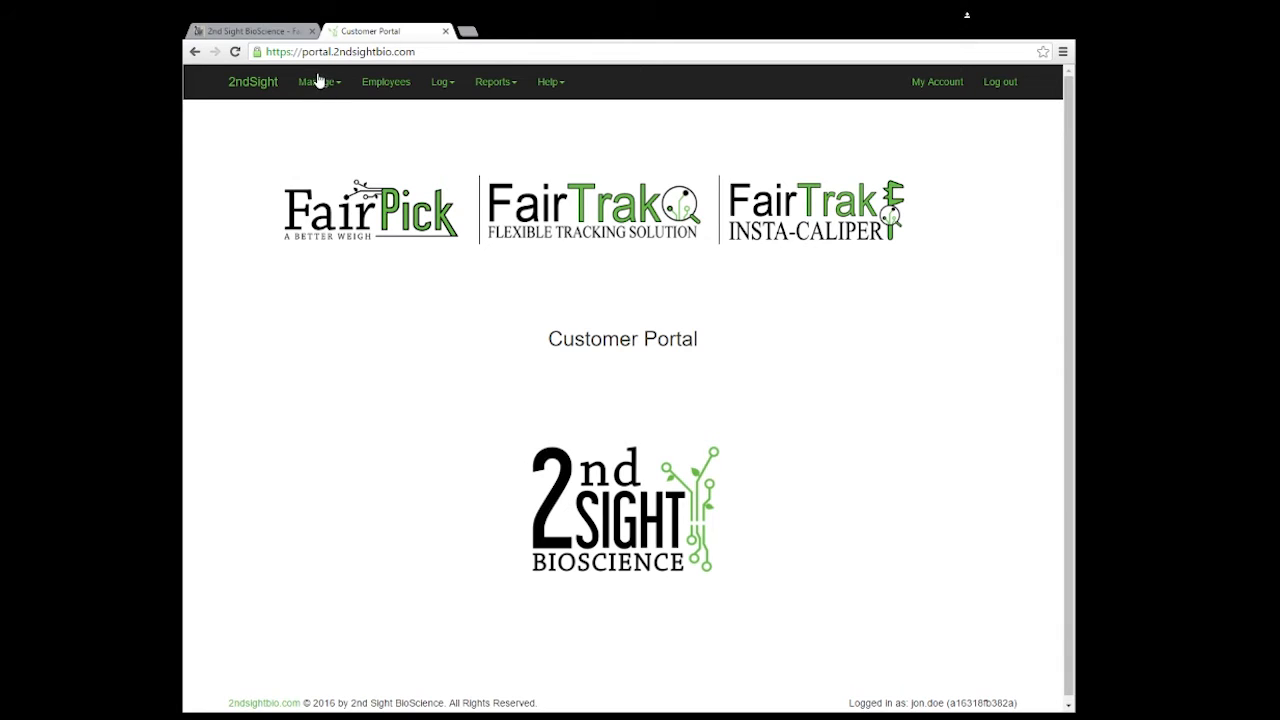
Step: Add a FairPick container named 'Bucket 1' with Standardized Tare ticked
left_click(327, 85)
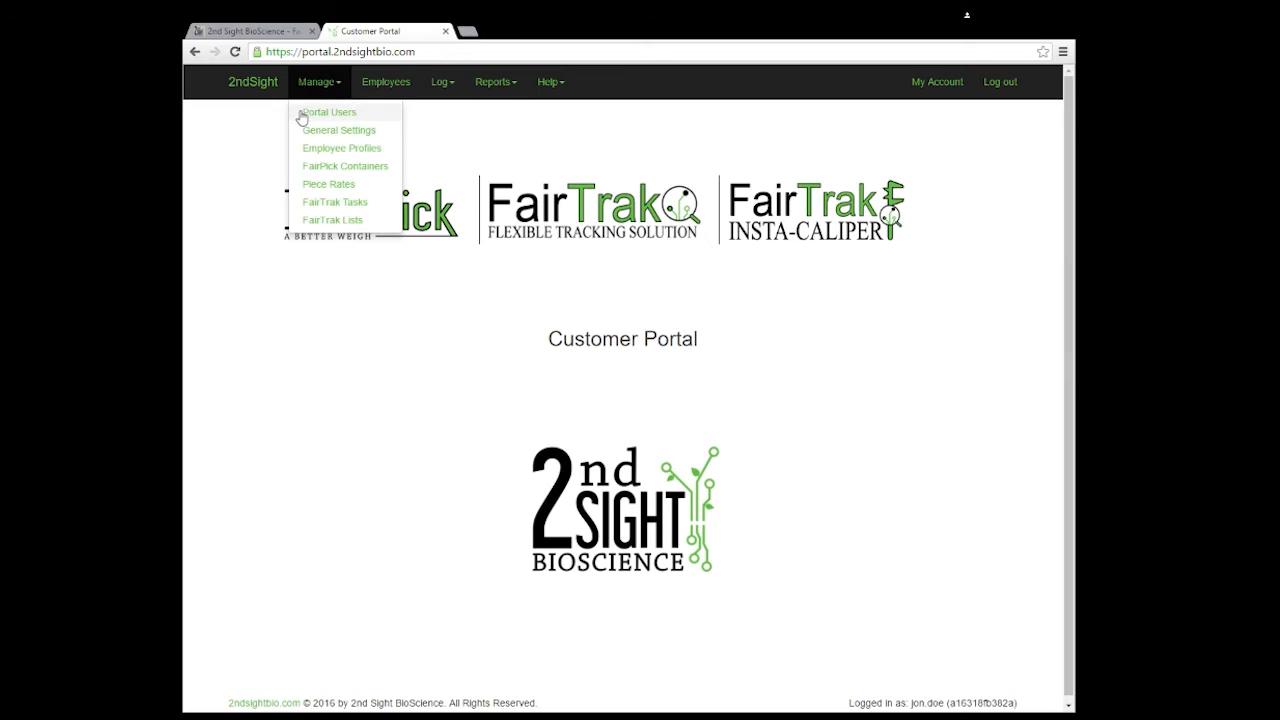
left_click(320, 168)
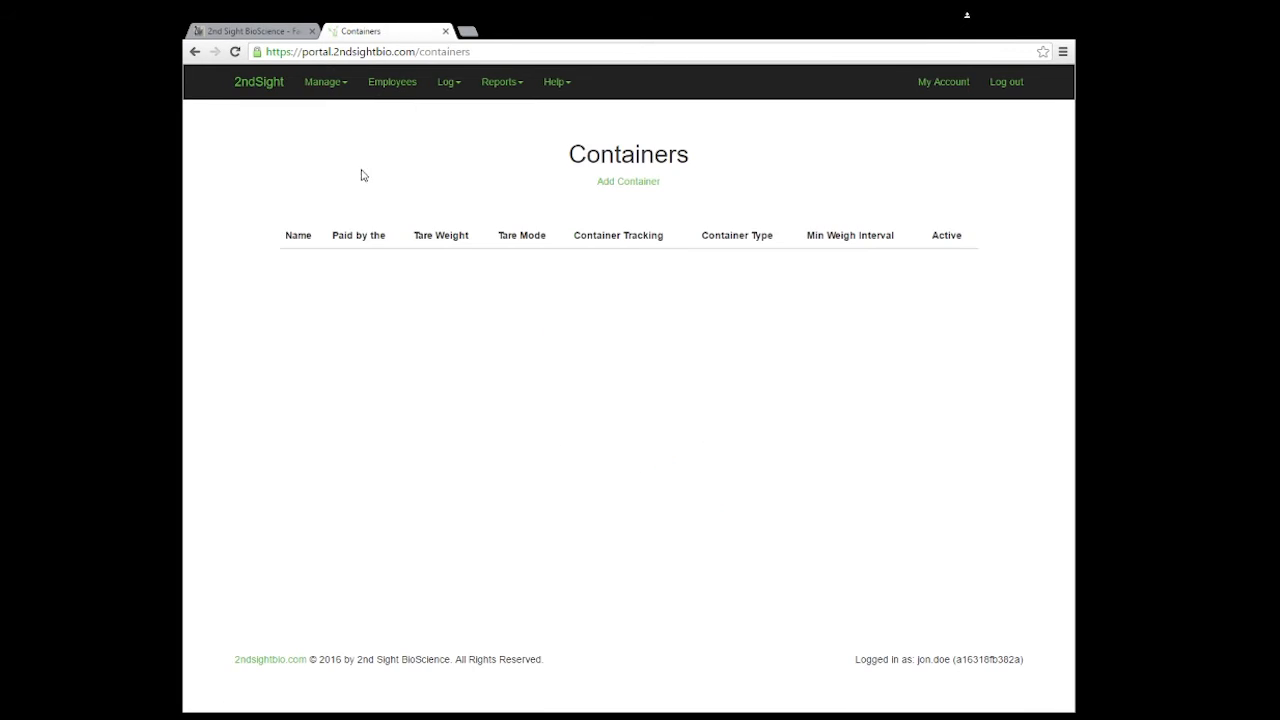
left_click(623, 183)
left_click(668, 214)
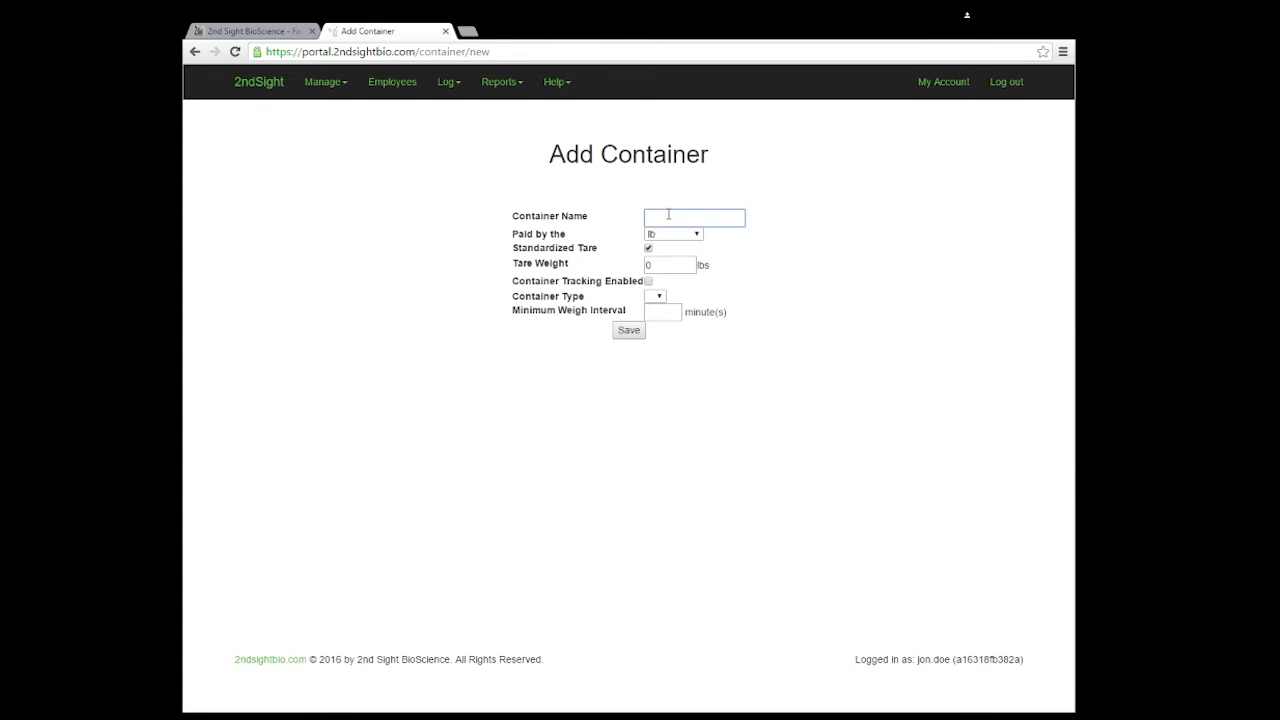
type("Bucket 1")
left_click(770, 250)
left_click(648, 249)
left_click(648, 249)
left_click_drag(658, 263, 647, 264)
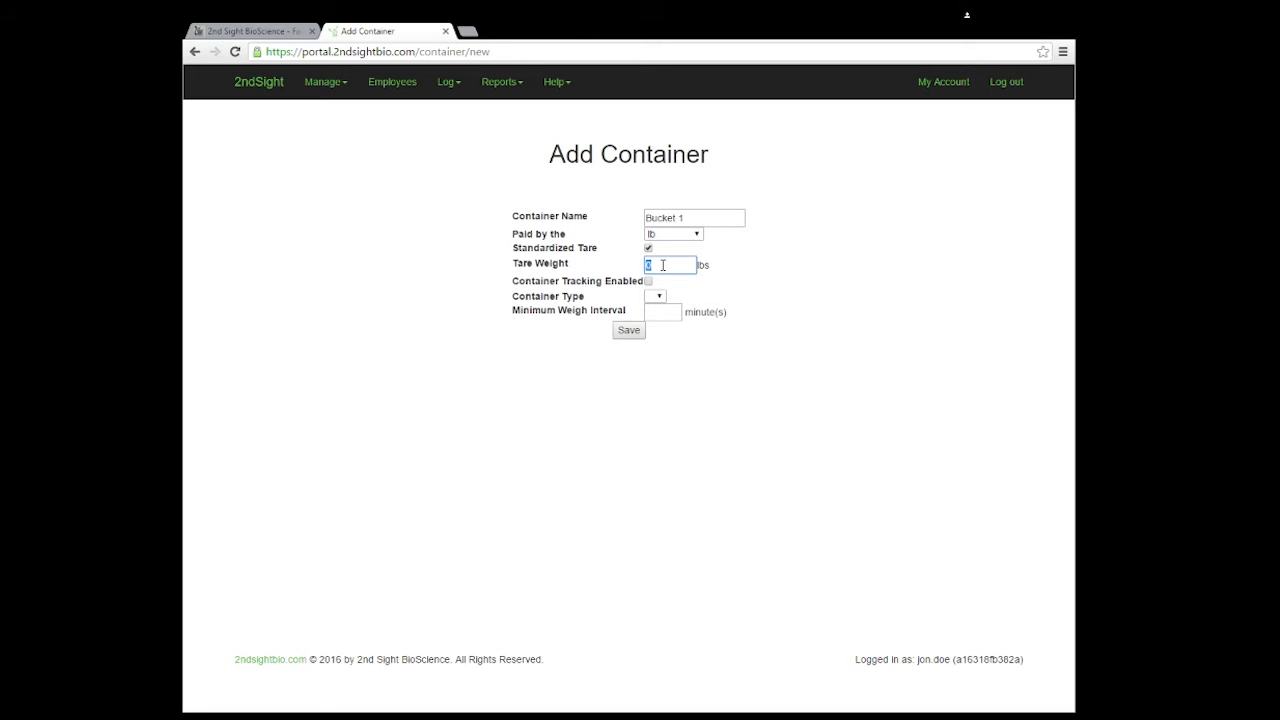
Step: Give Bucket 1 a tare weight of 1, enable tracking with a 3-minute weigh interval, and save
double_click(681, 217)
double_click(661, 264)
type("1")
left_click(757, 272)
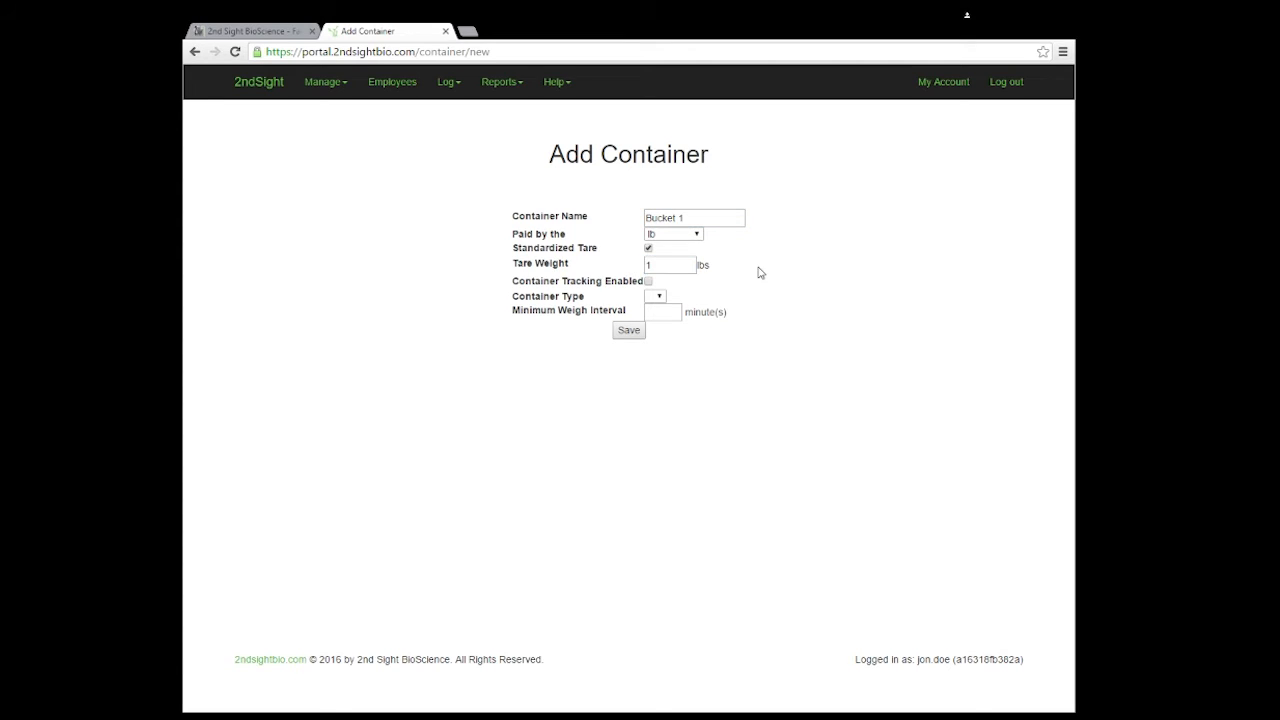
left_click(648, 283)
left_click(658, 297)
left_click(693, 341)
left_click(670, 316)
type("3")
left_click(669, 335)
left_click(627, 333)
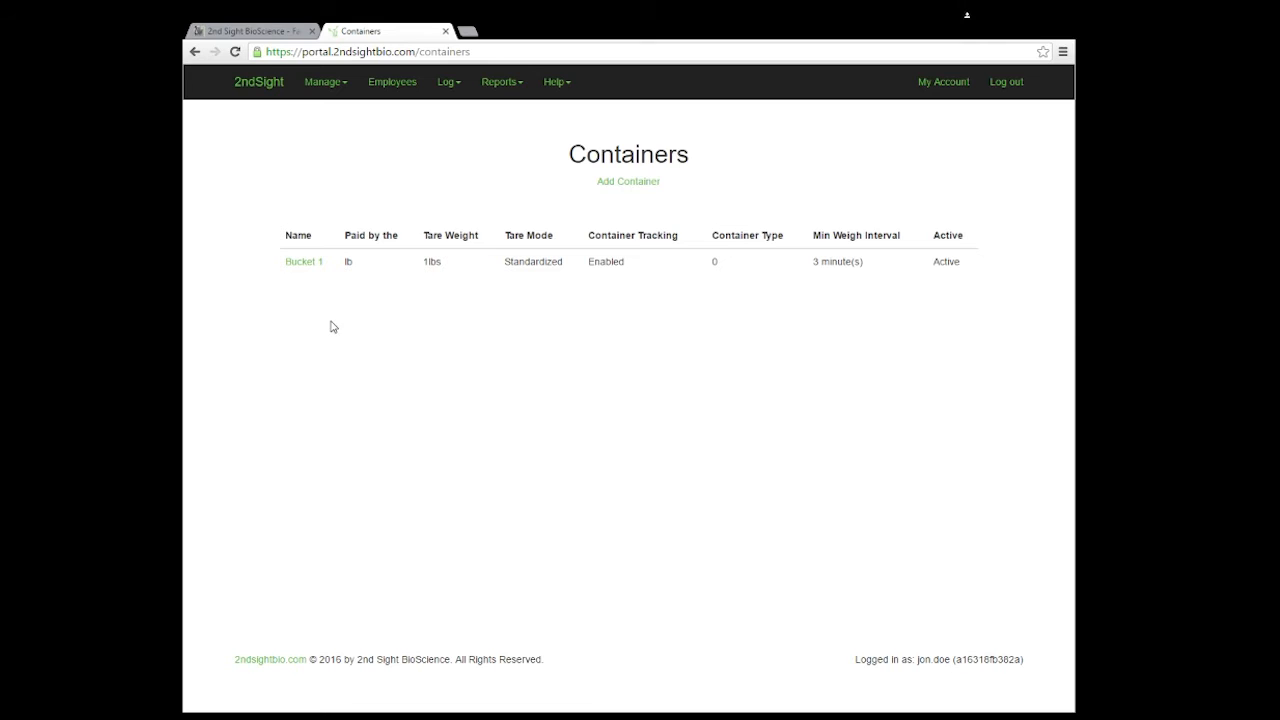
Step: Rename Bucket 1 to Bucket 2 with a 2 lbs tare weight and save
left_click(303, 263)
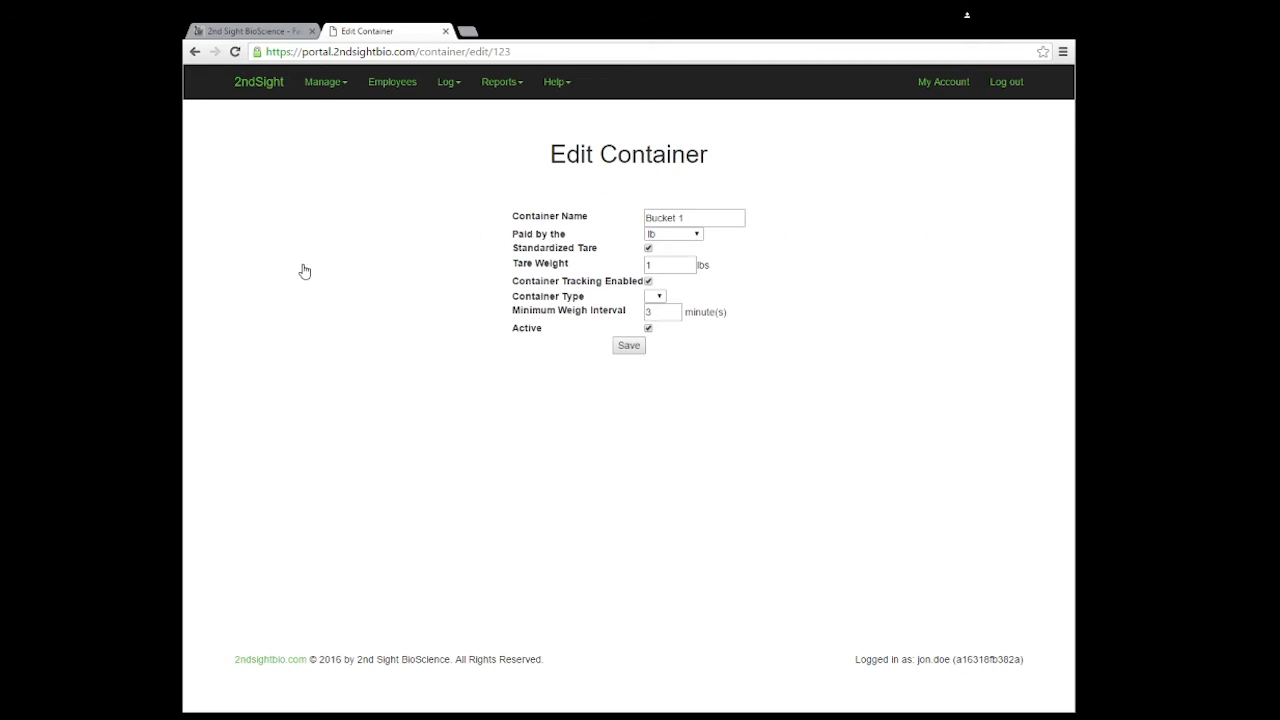
double_click(681, 218)
type("2")
double_click(654, 265)
type("2")
left_click(734, 268)
left_click(629, 349)
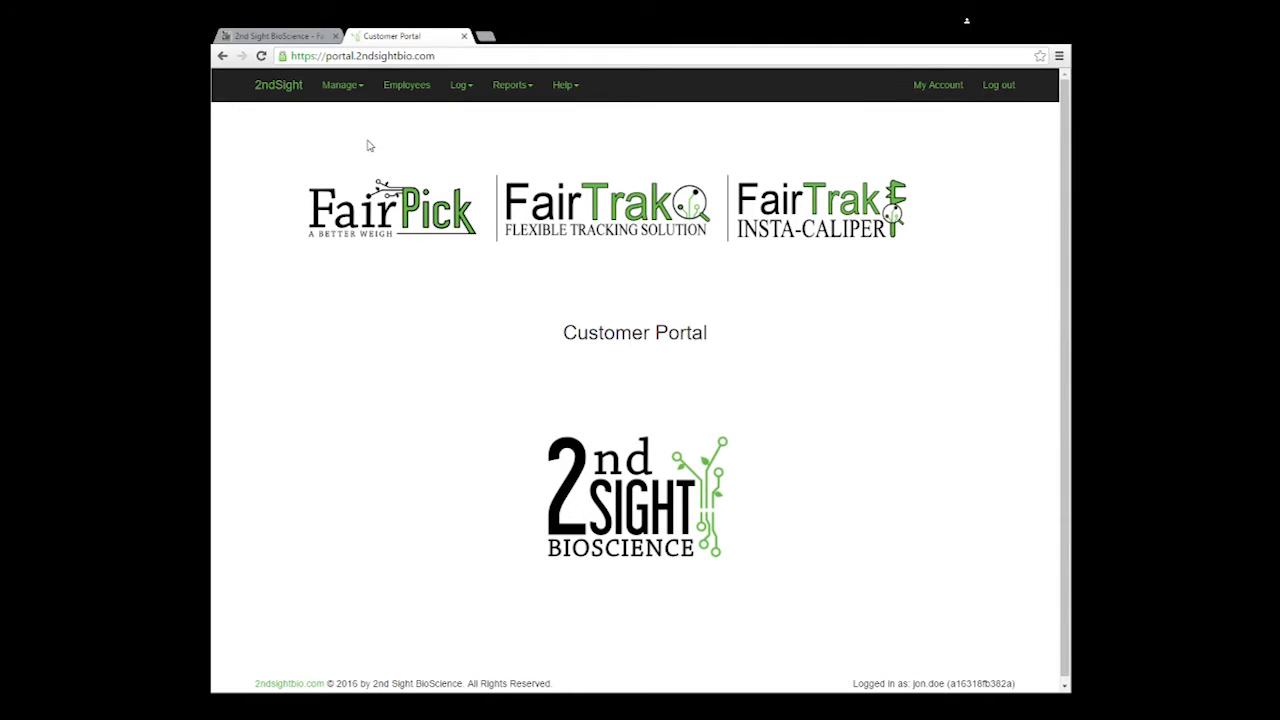
Step: Change Bucket's piece rate to USD0.25/lb and save it
left_click(340, 88)
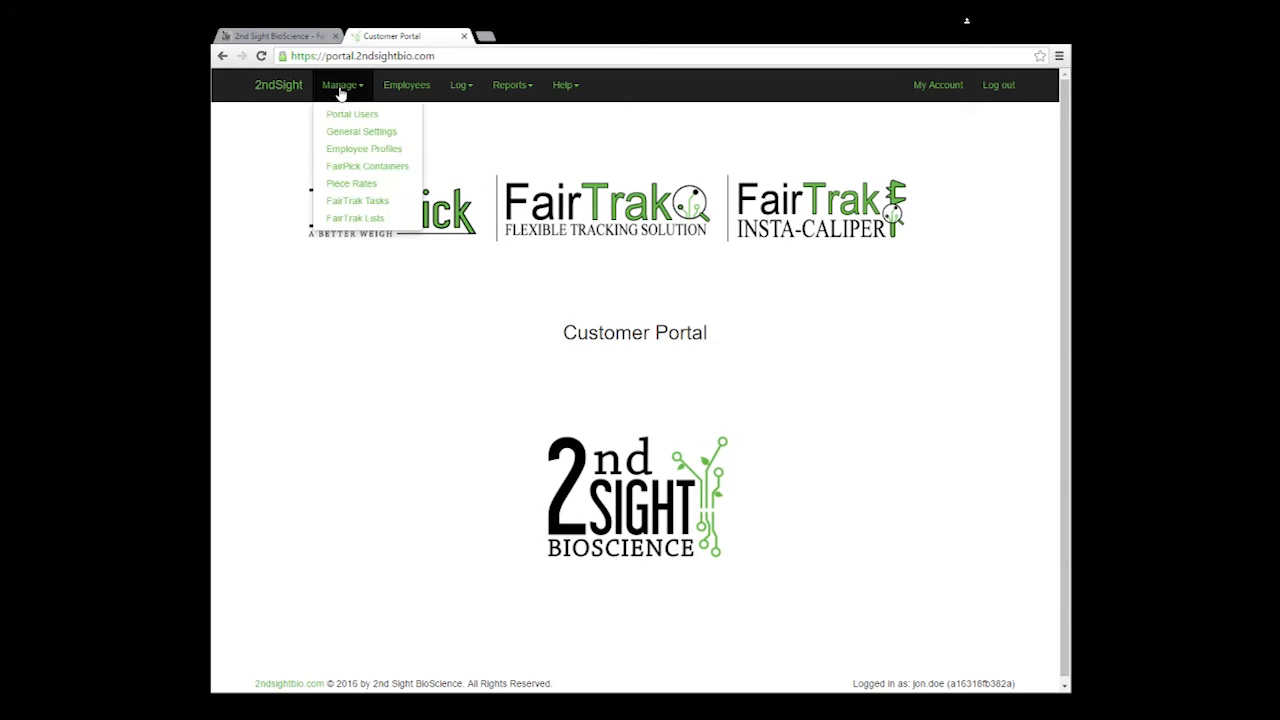
left_click(351, 185)
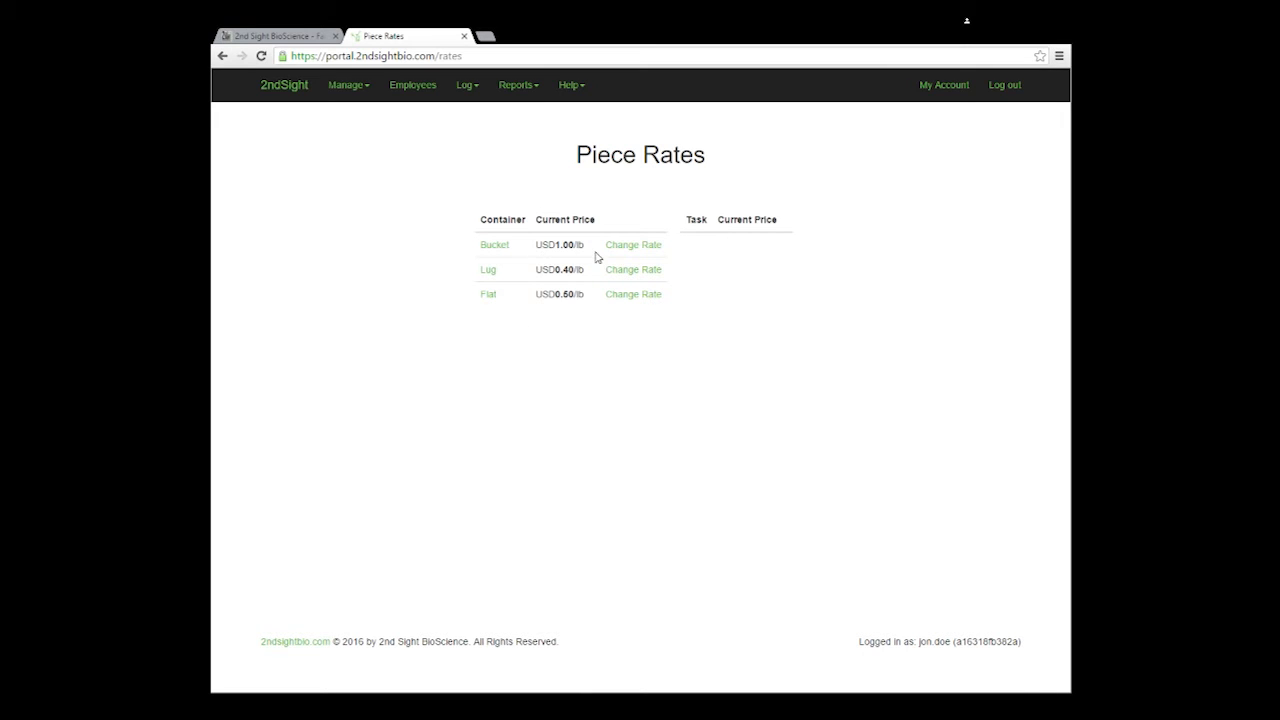
left_click(629, 251)
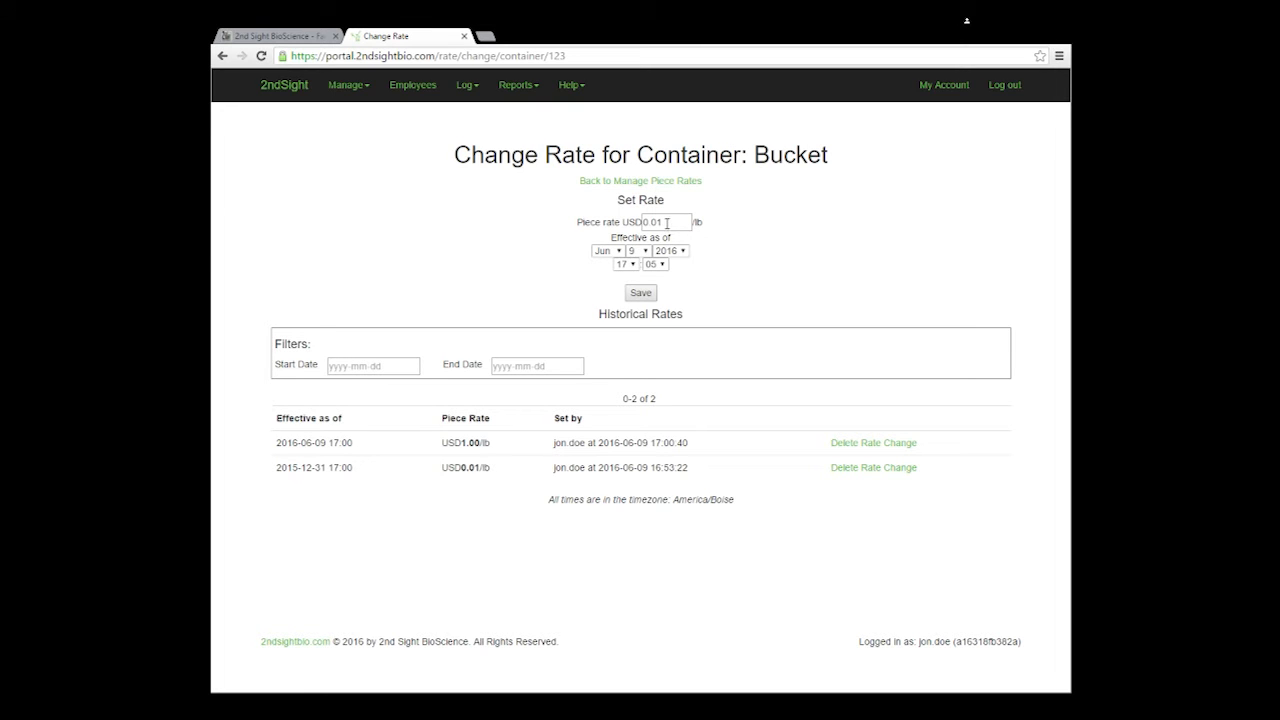
left_click_drag(666, 222, 655, 223)
type("25")
left_click(706, 263)
left_click(641, 294)
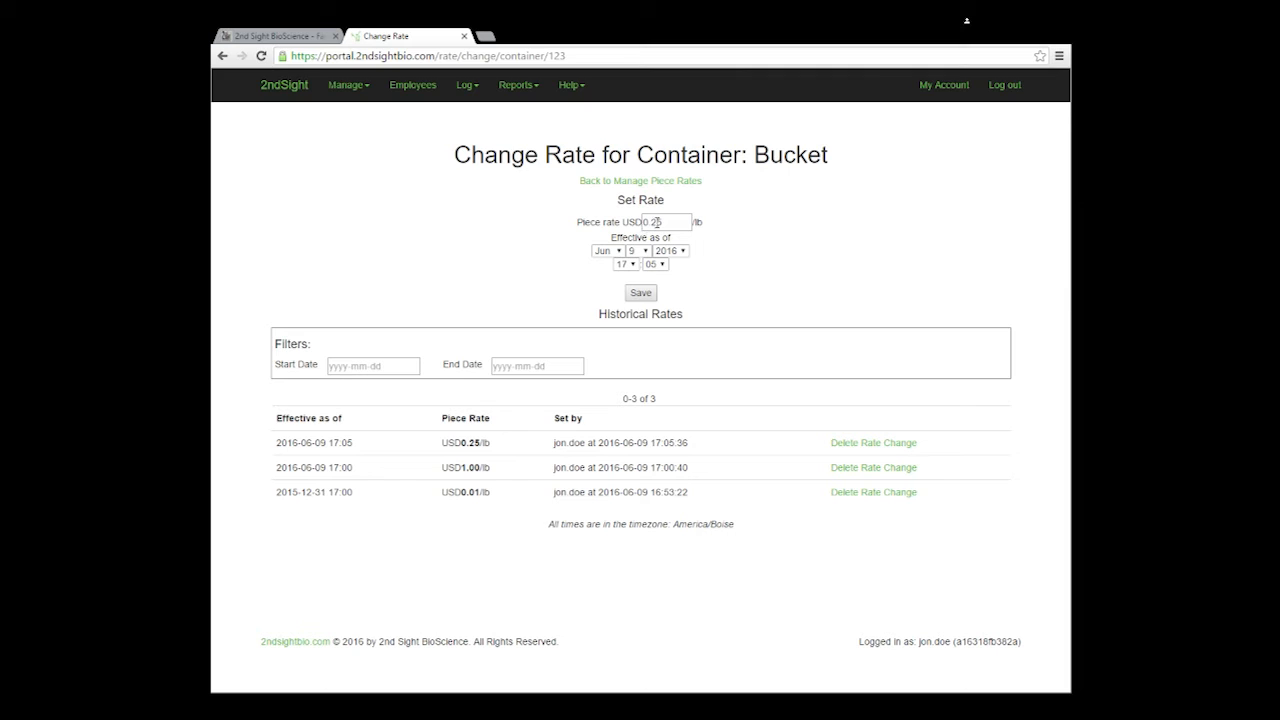
Step: Add a USD0.55/lb Bucket rate effective 2016-06-10 and save it
left_click(657, 222)
left_click_drag(657, 222, 652, 223)
type("5")
left_click(644, 251)
key("Down")
left_click(642, 295)
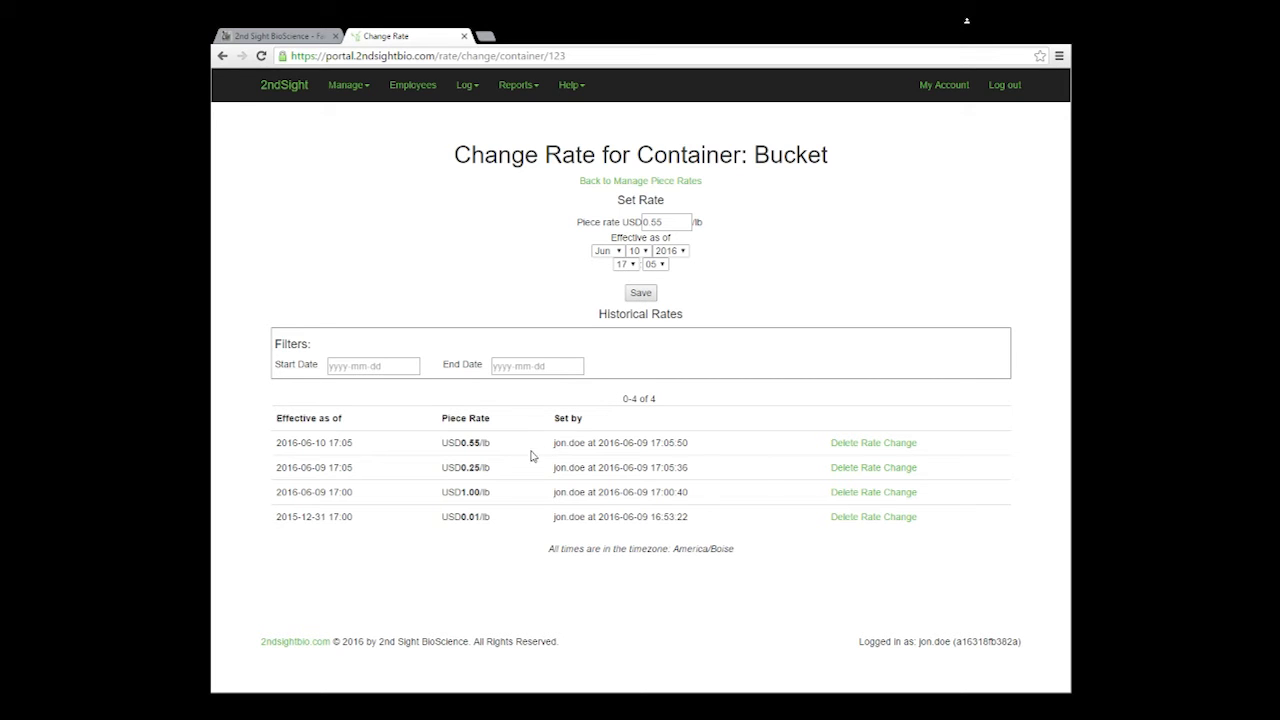
Step: Review the Bucket historical rates and delete the last rate change listed
left_click_drag(320, 465, 251, 463)
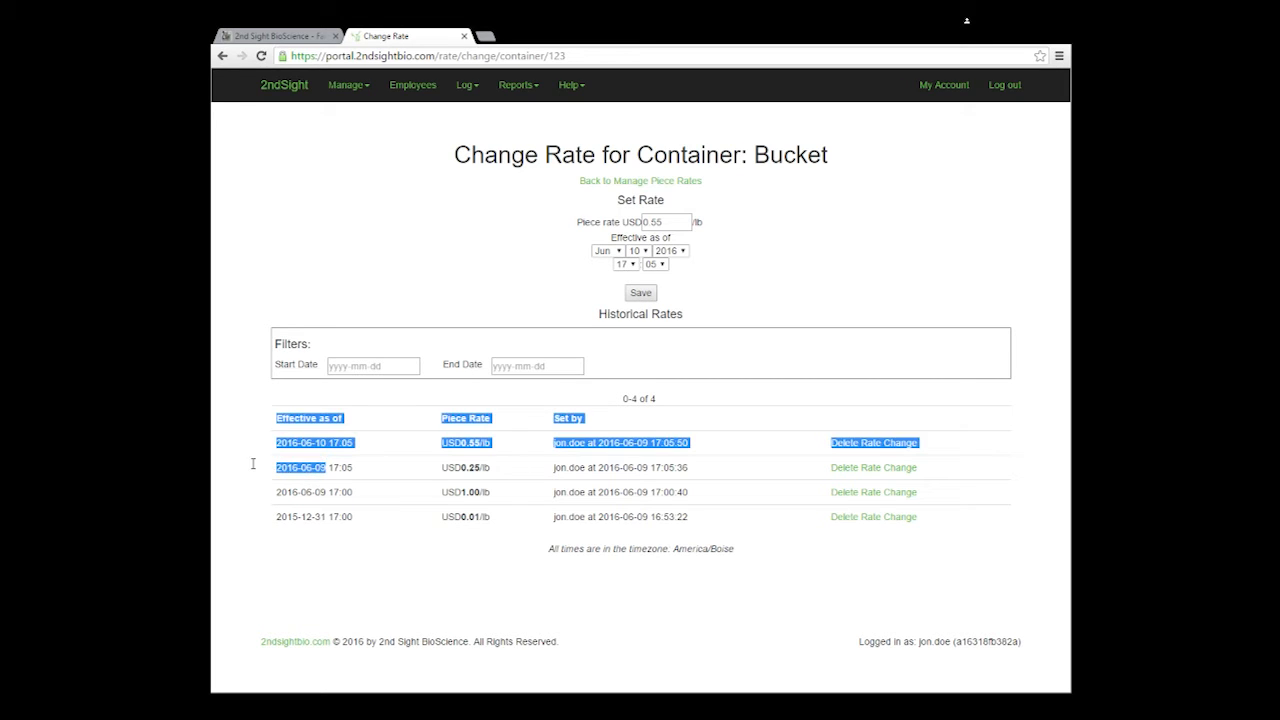
left_click_drag(325, 447, 267, 467)
left_click_drag(503, 472, 443, 467)
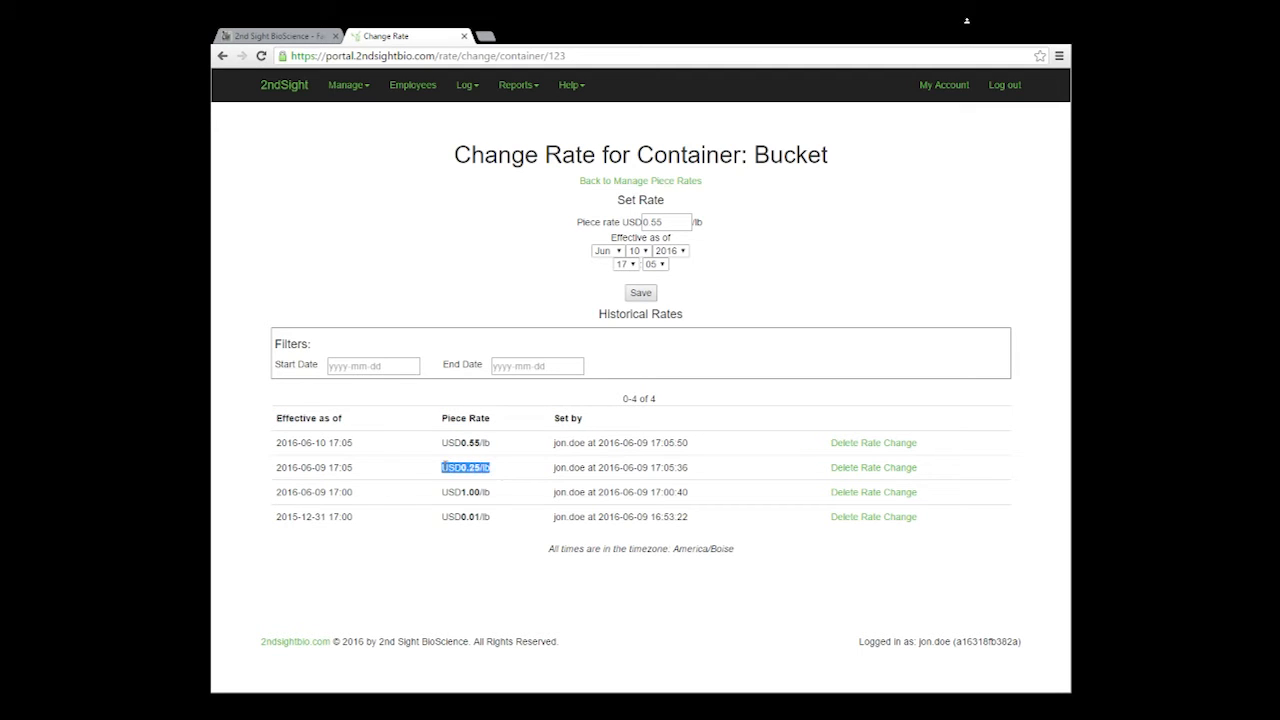
left_click(759, 477)
left_click(893, 523)
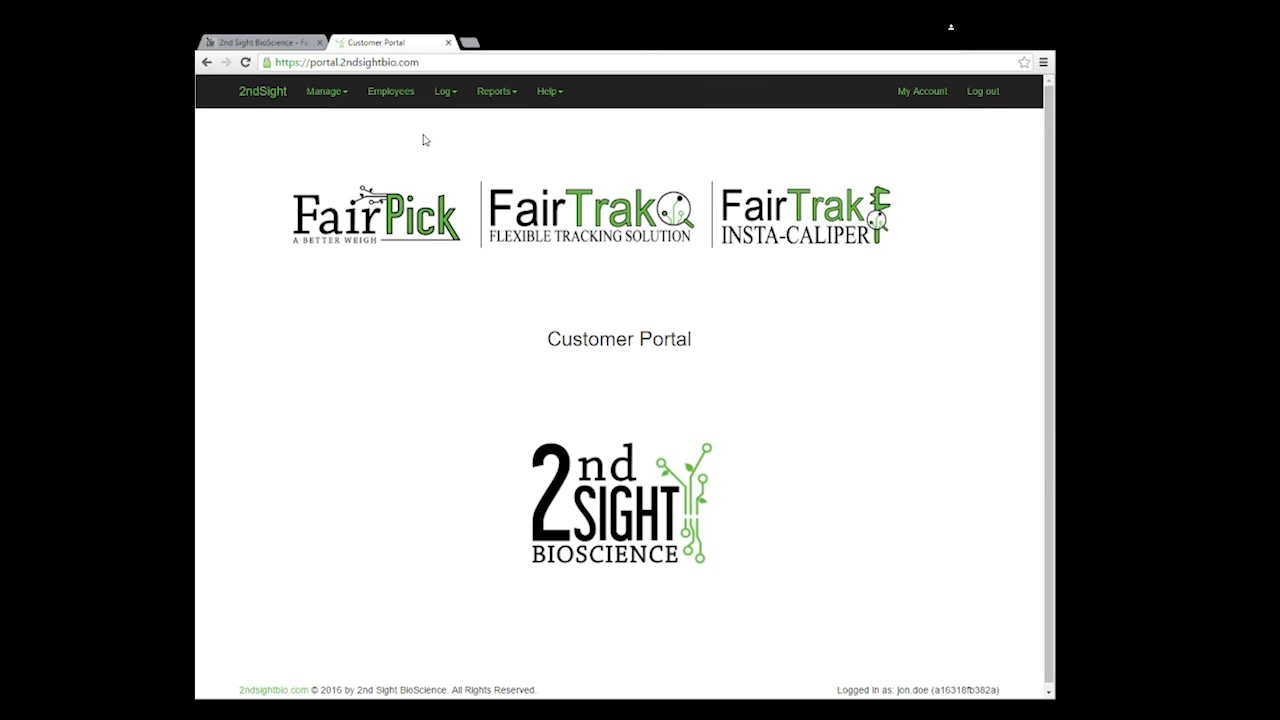
Step: Start a new employee with last, first and middle names, employee ID 123 and payroll code CODE
left_click(385, 96)
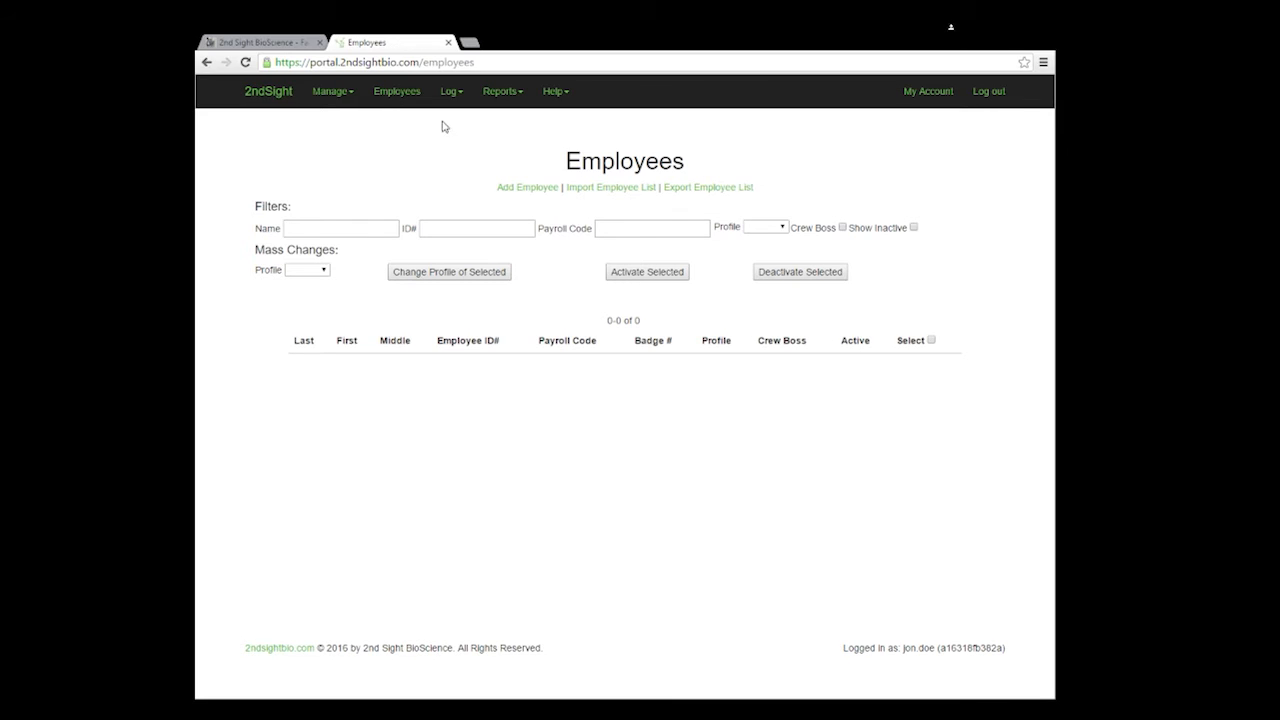
left_click(529, 191)
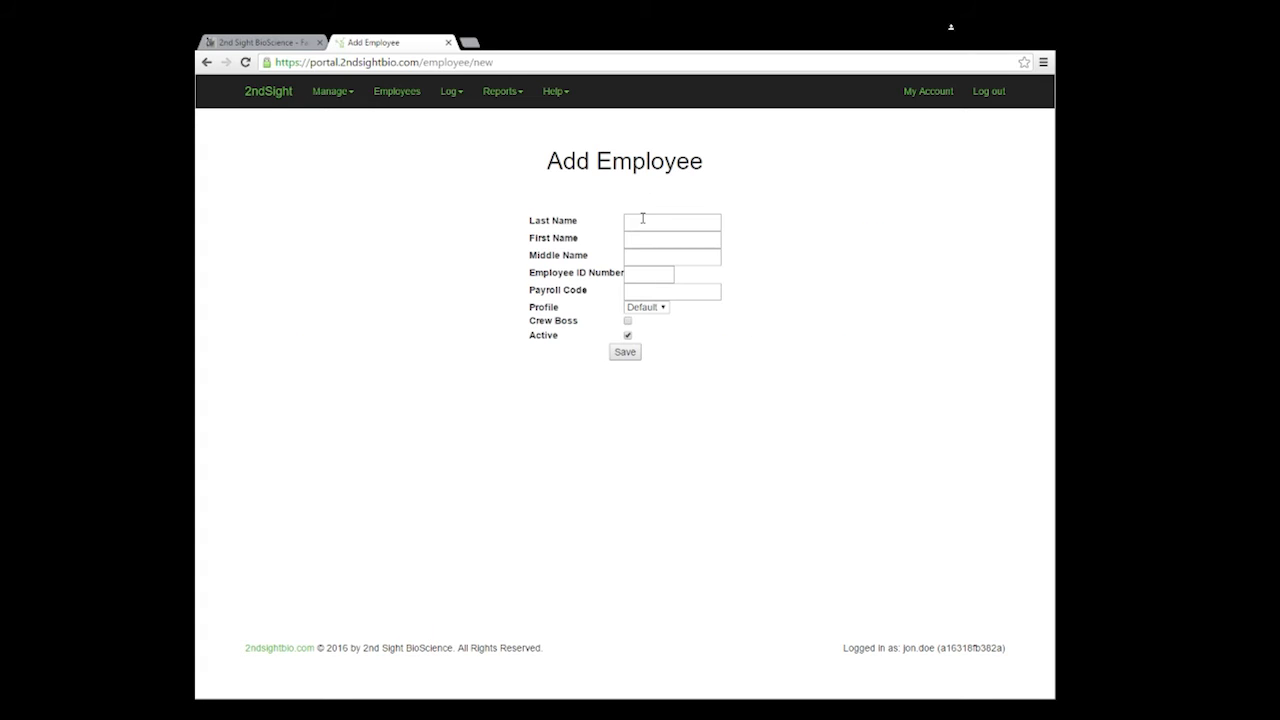
left_click(643, 219)
type("Doe")
key("Tab")
type("G")
key("Tab")
type("Jon")
key("Tab")
type("123")
key("Tab")
type("CODE")
Step: Mark the employee as Crew Boss, save, then correct the employee ID to 1234
left_click(660, 307)
left_click(627, 321)
left_click(625, 352)
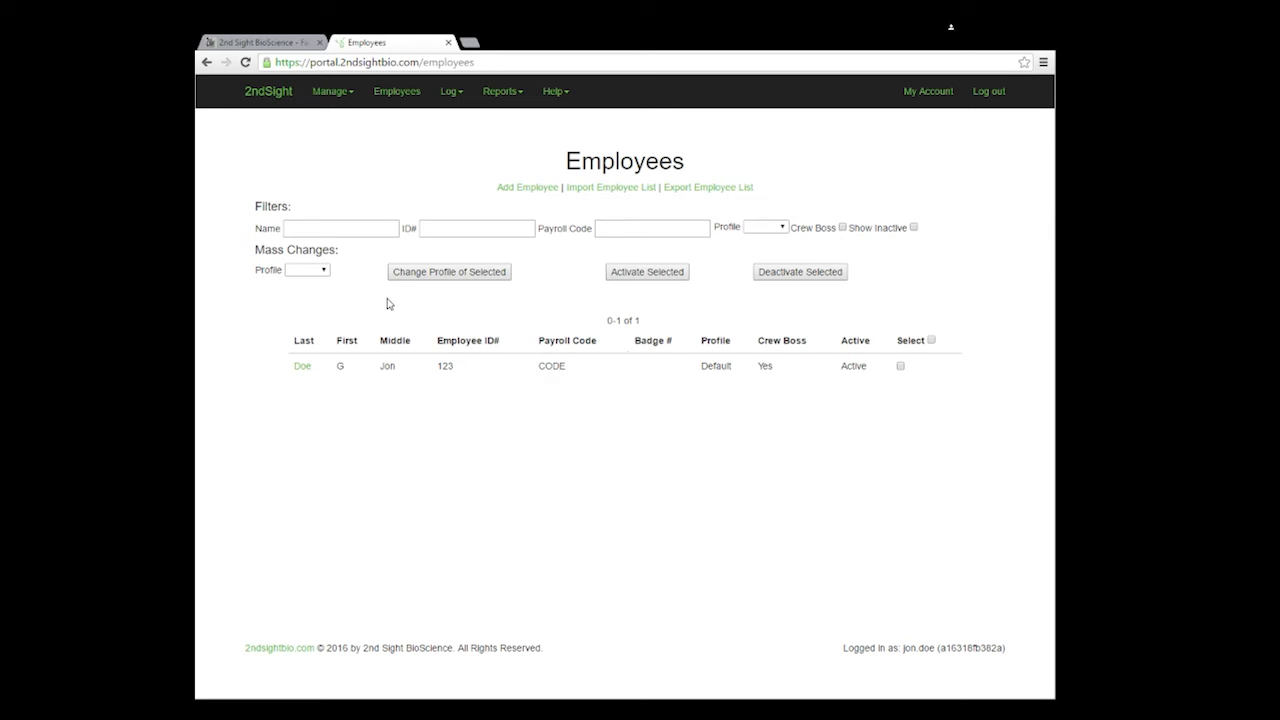
left_click(298, 368)
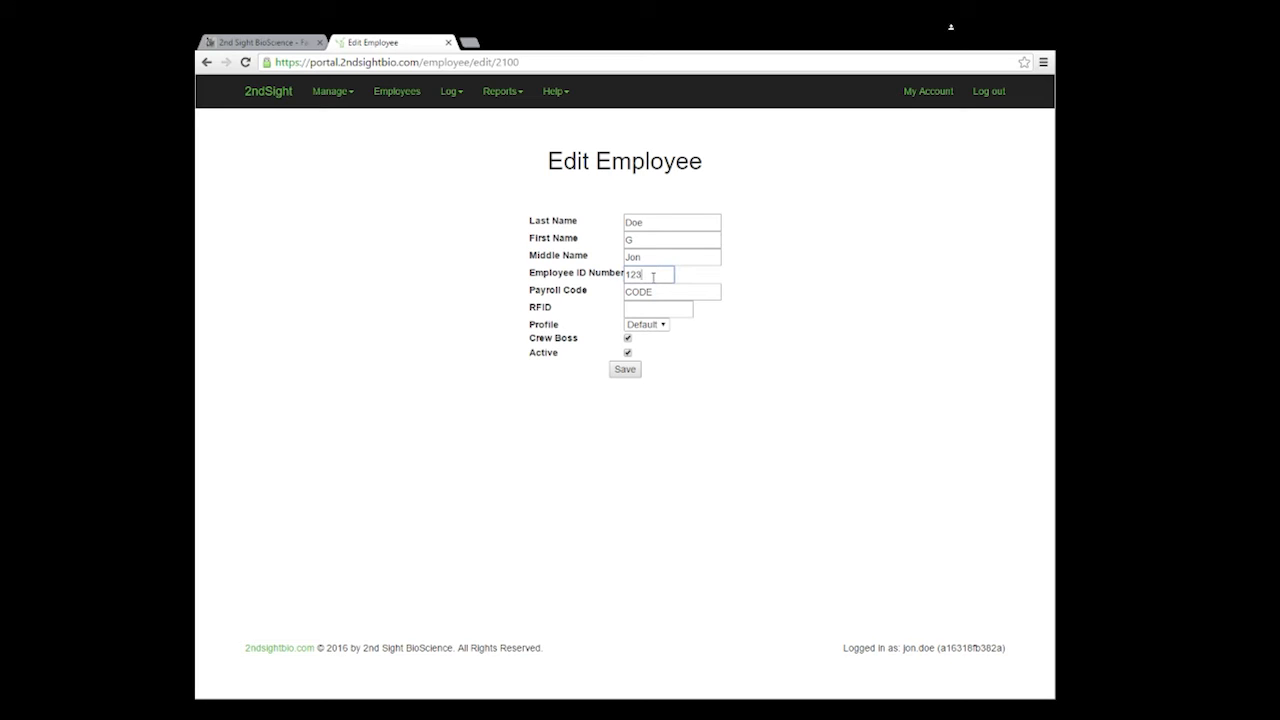
type("4")
left_click(621, 376)
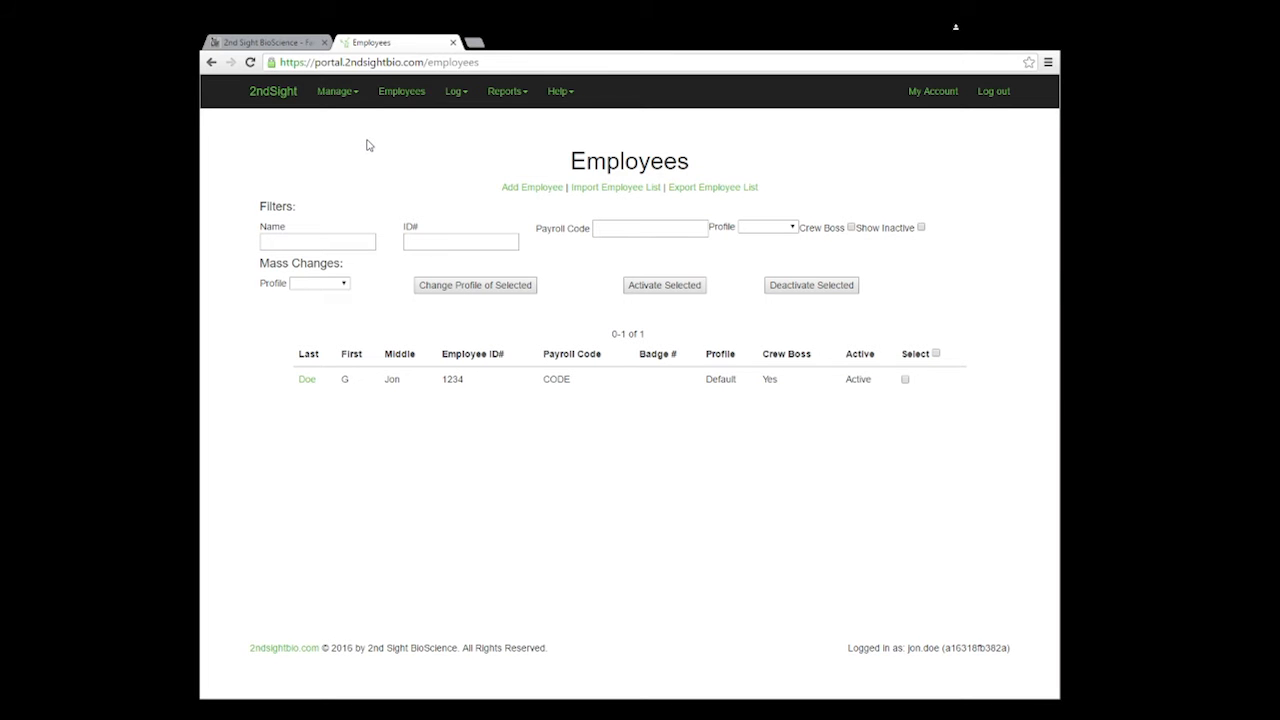
Step: Upload List of Employees.csv through the employee import form
left_click(608, 190)
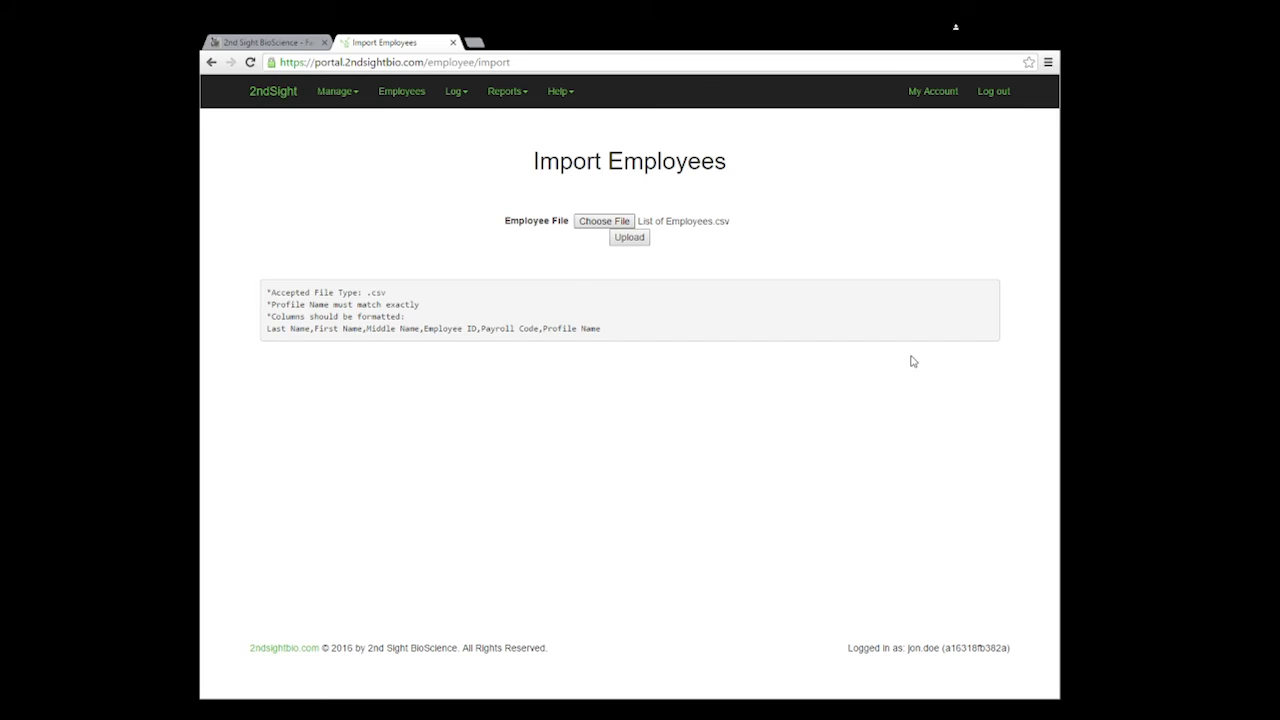
left_click(627, 238)
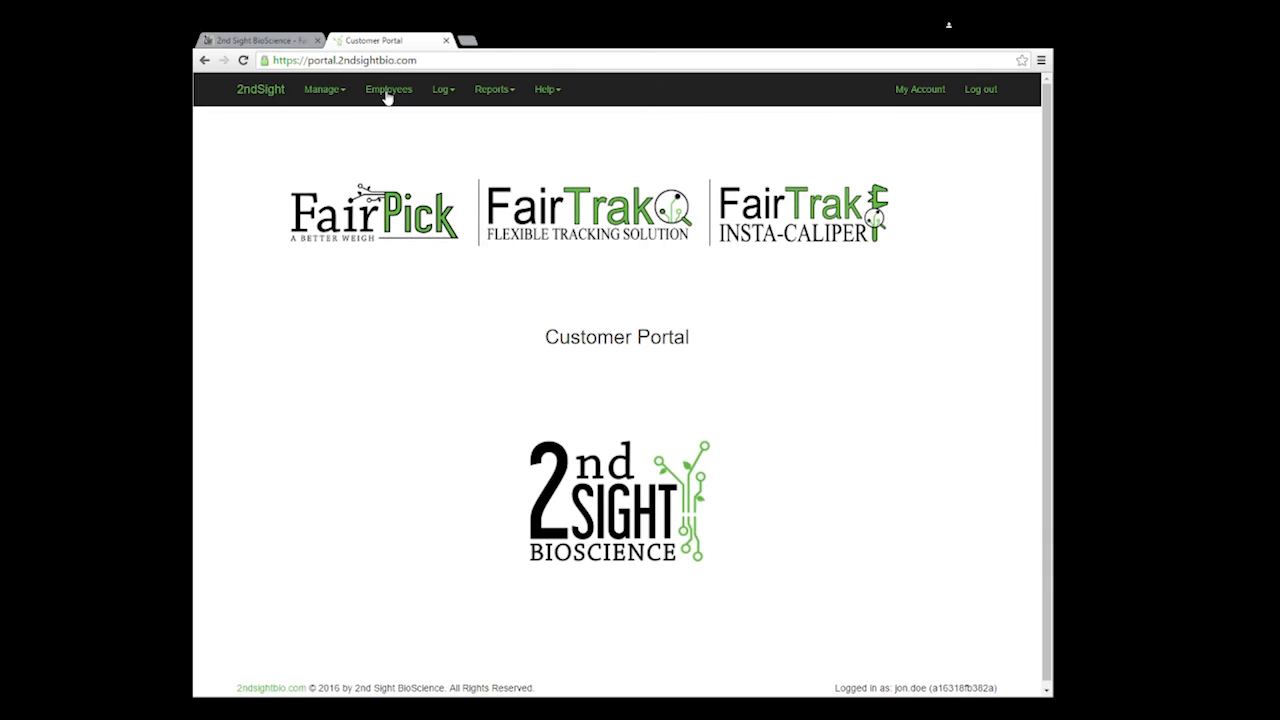
Step: Filter the Employees list by an employee's name, then clear the name filter
left_click(387, 92)
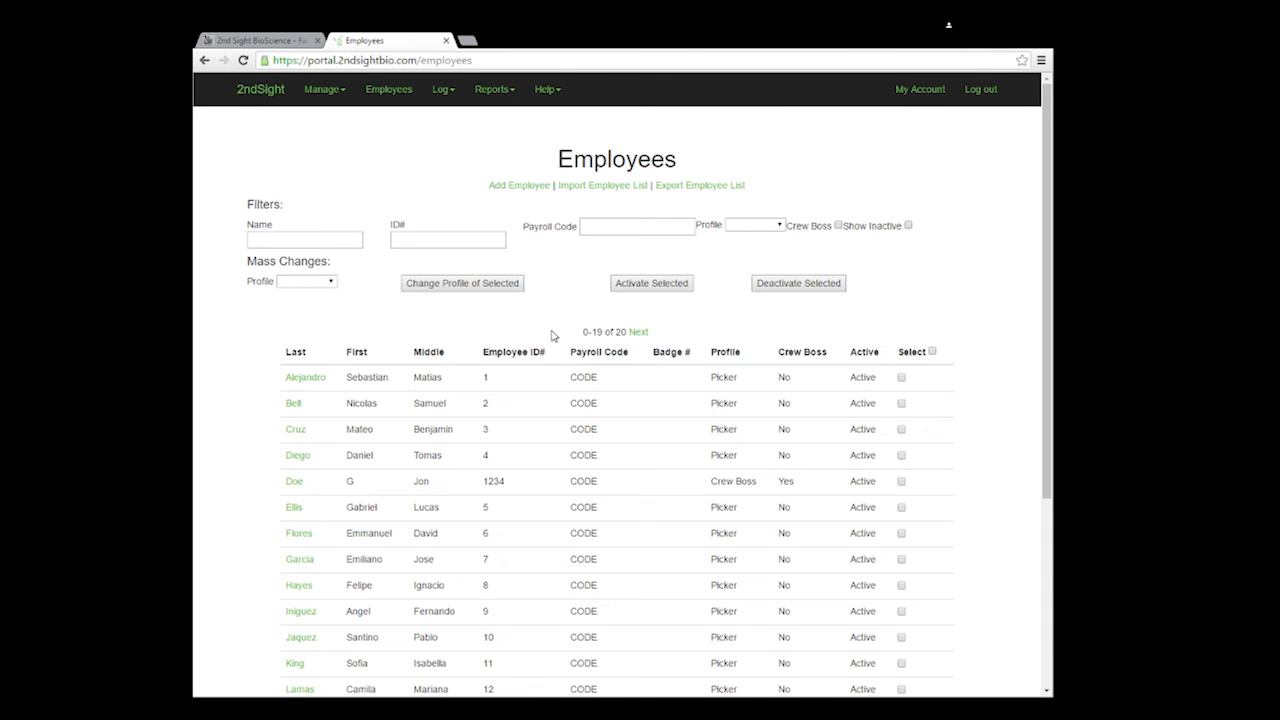
left_click(285, 239)
type("Bell")
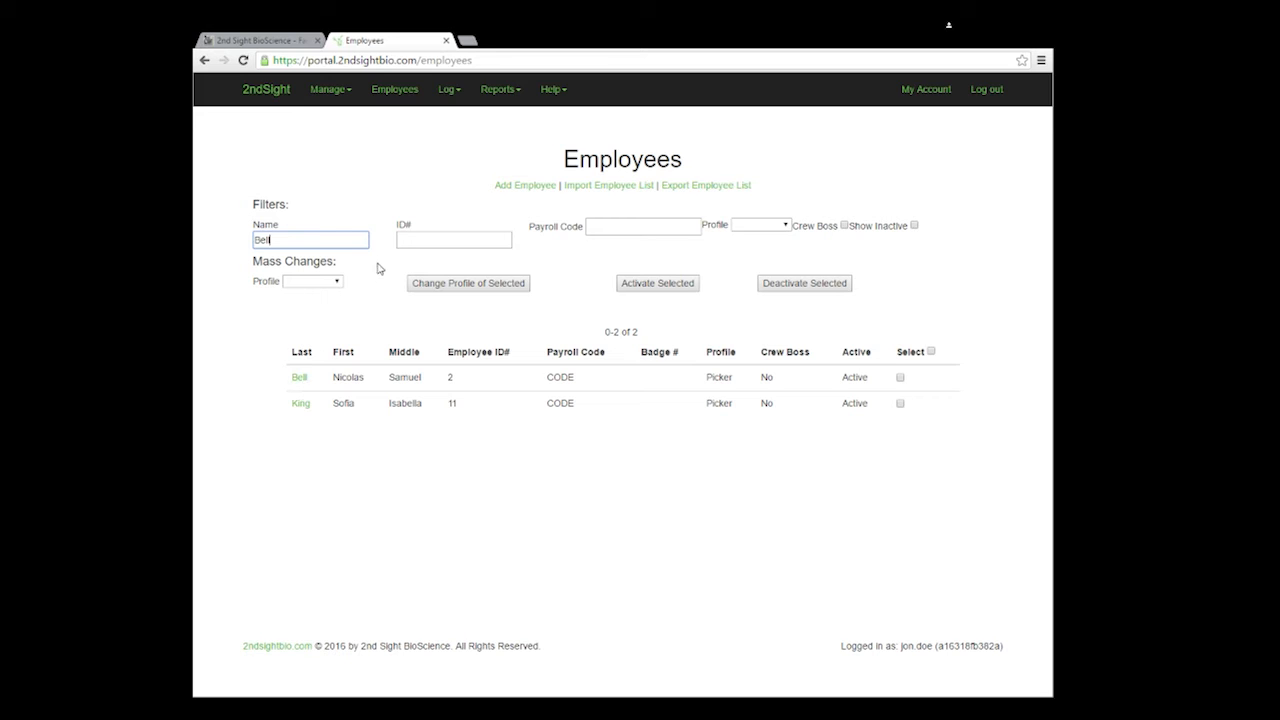
left_click_drag(317, 240, 216, 236)
key("BackSpace")
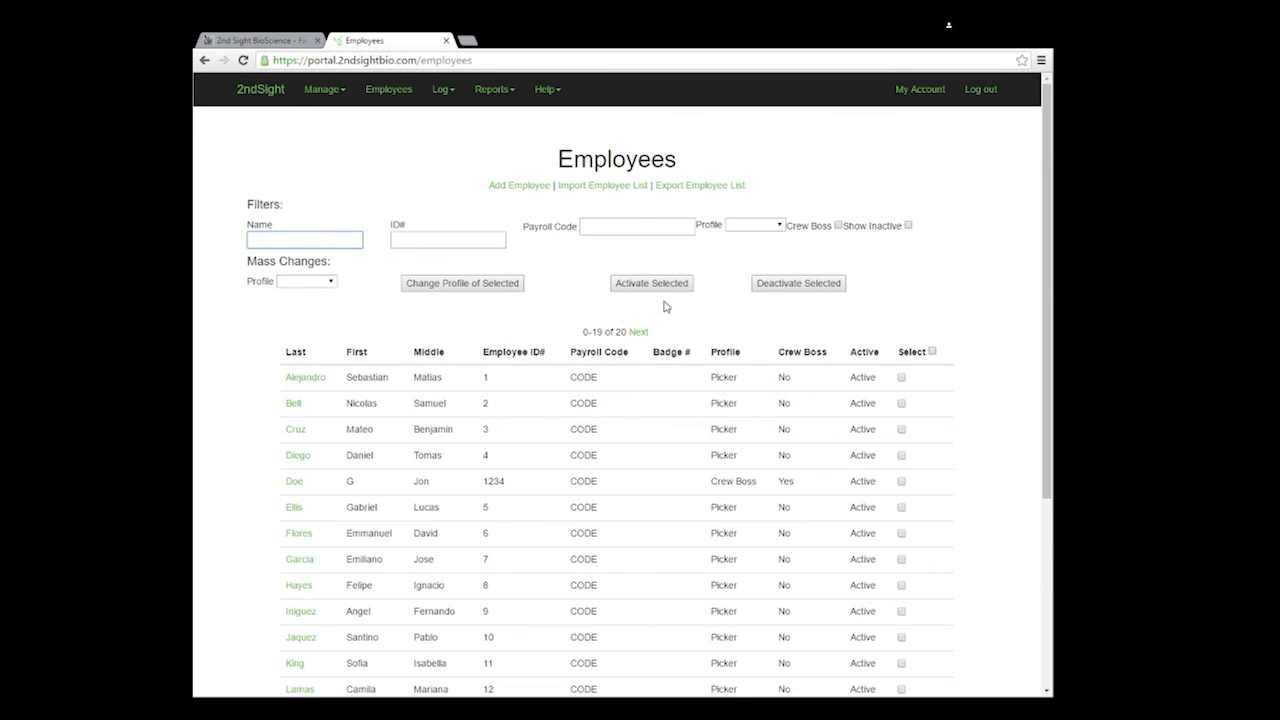
Step: Toggle the Crew Boss and Show Inactive filters on and back off
left_click(838, 225)
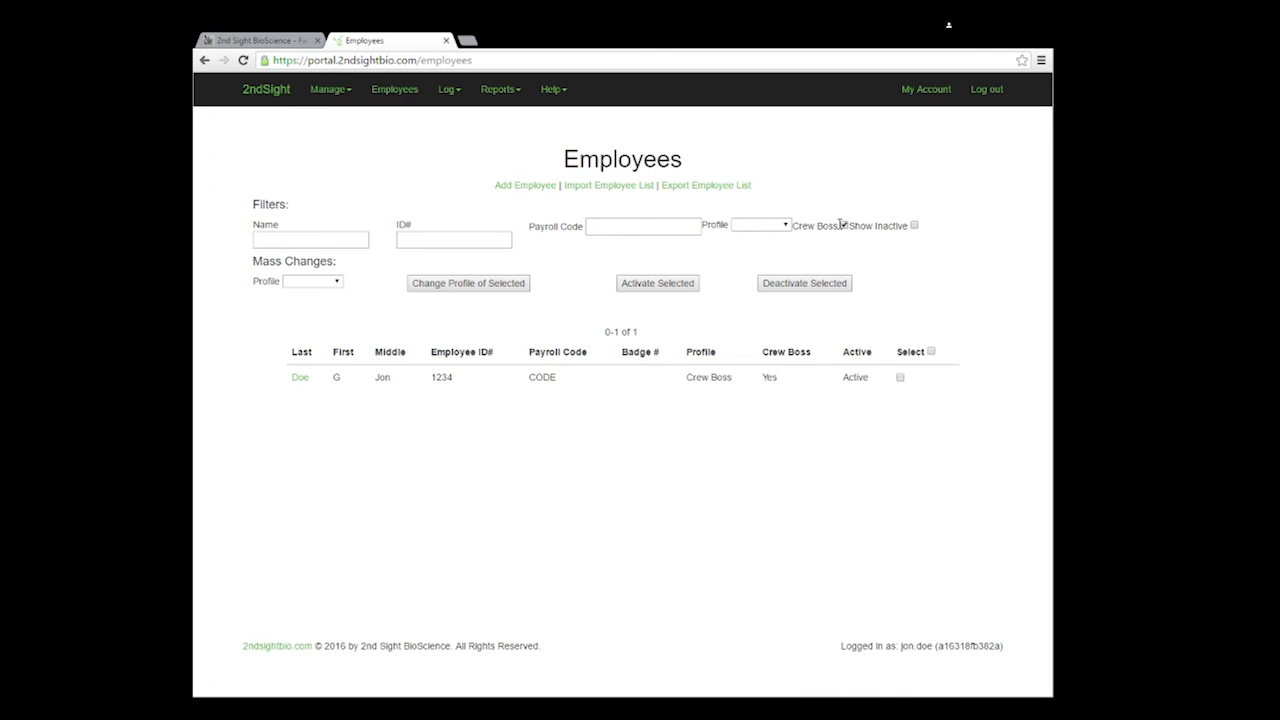
left_click(843, 225)
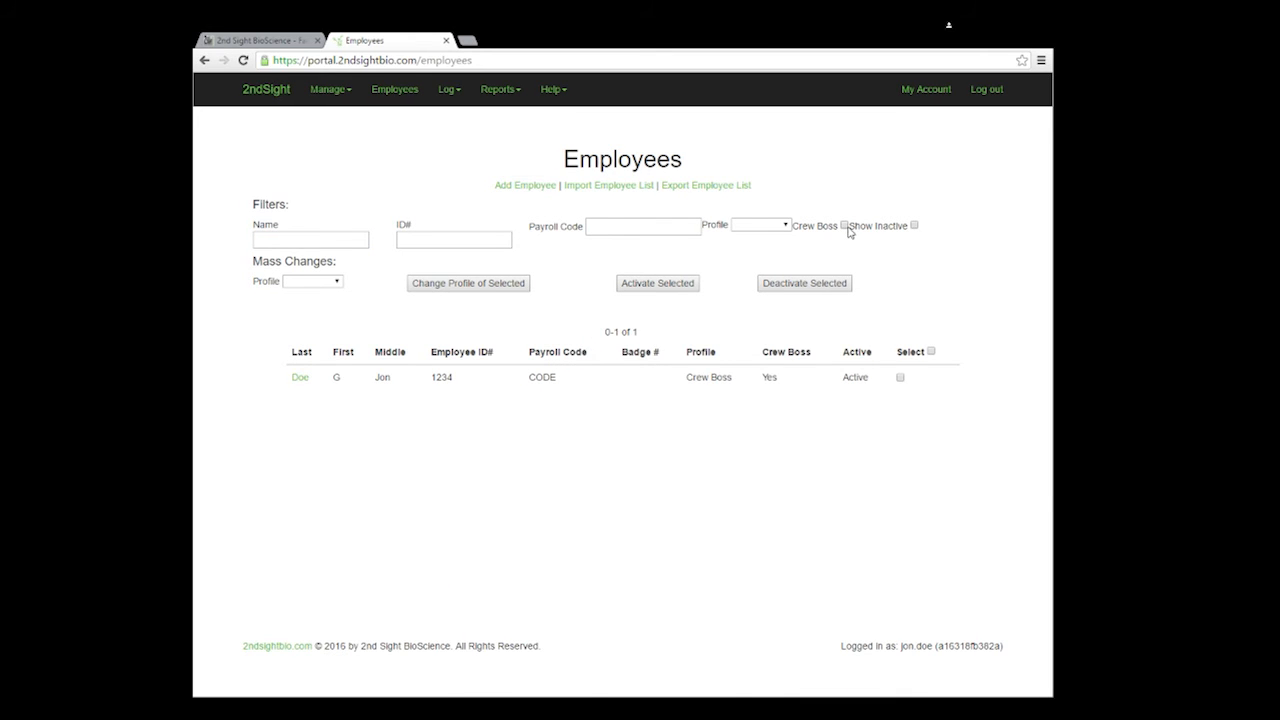
left_click(908, 226)
left_click(908, 226)
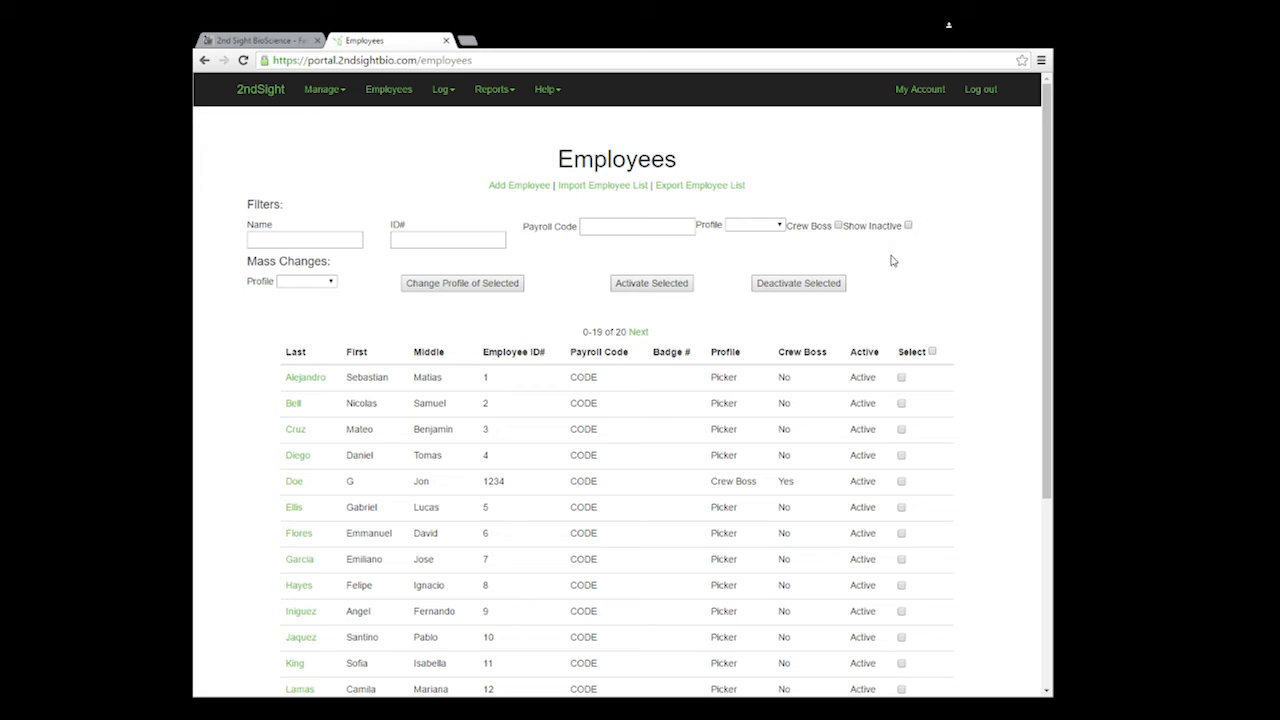
Step: Change the first employee's profile to Crew Boss and save
left_click(294, 380)
left_click(648, 323)
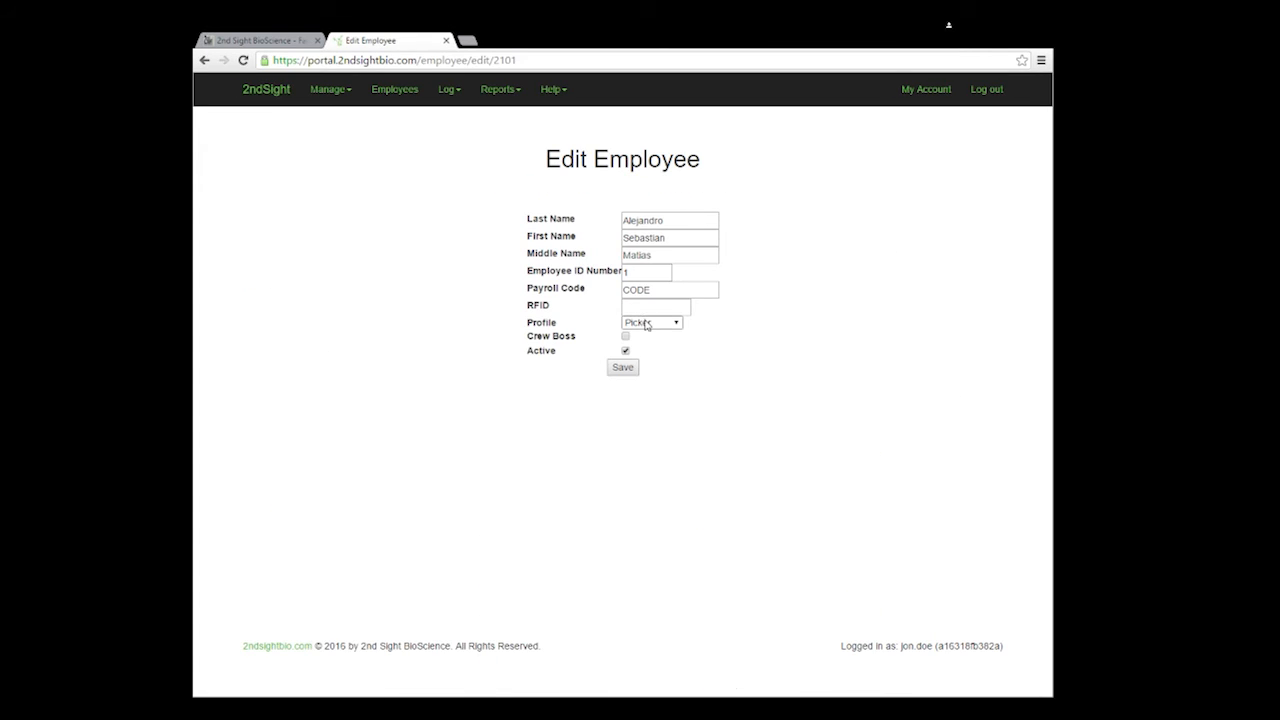
left_click(647, 342)
left_click(614, 370)
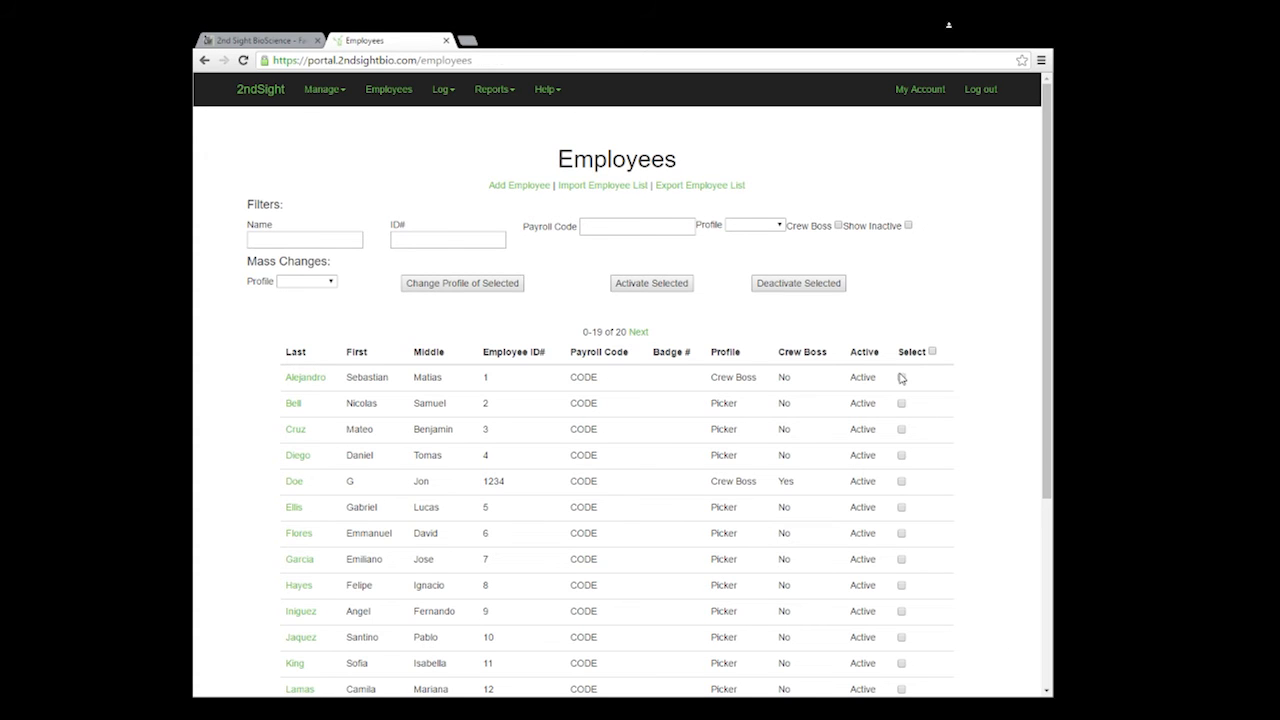
Step: Select the first three employees and mass-change their profile to Picker
left_click(901, 403)
left_click(901, 377)
left_click(901, 429)
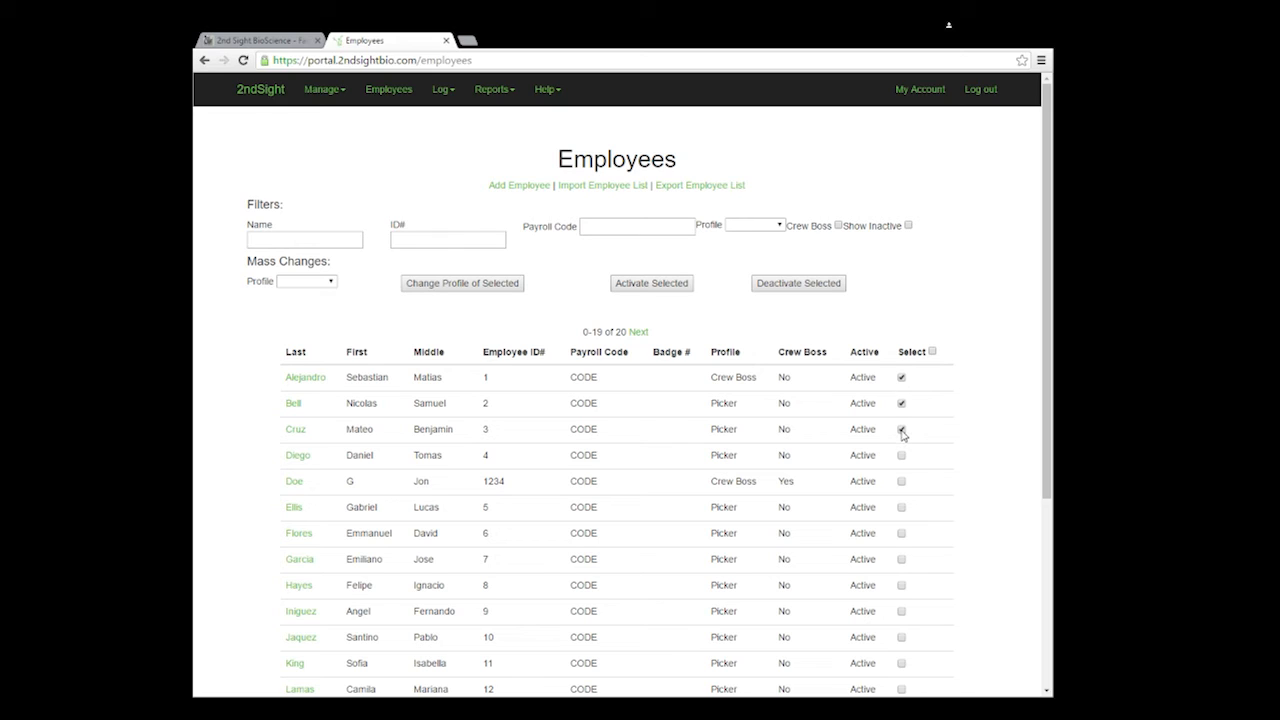
left_click(932, 351)
left_click(932, 351)
left_click(901, 377)
left_click(901, 403)
left_click(901, 430)
left_click(330, 282)
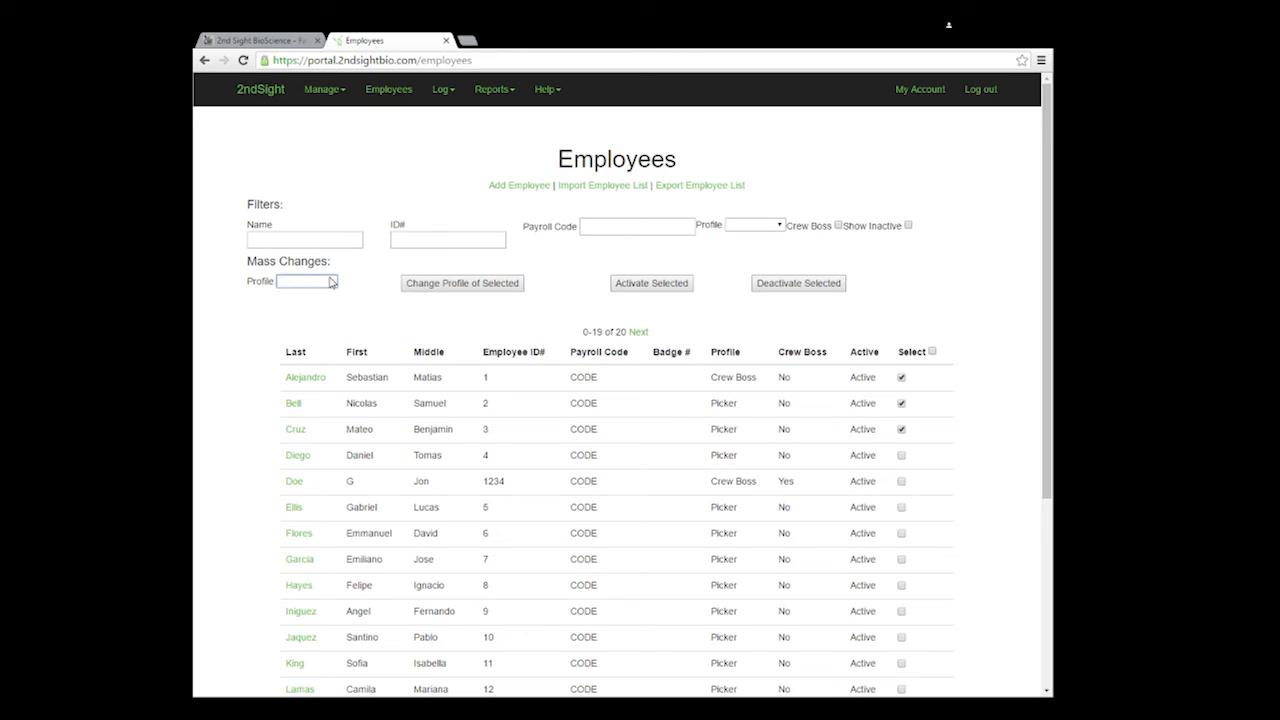
left_click(300, 329)
left_click(456, 285)
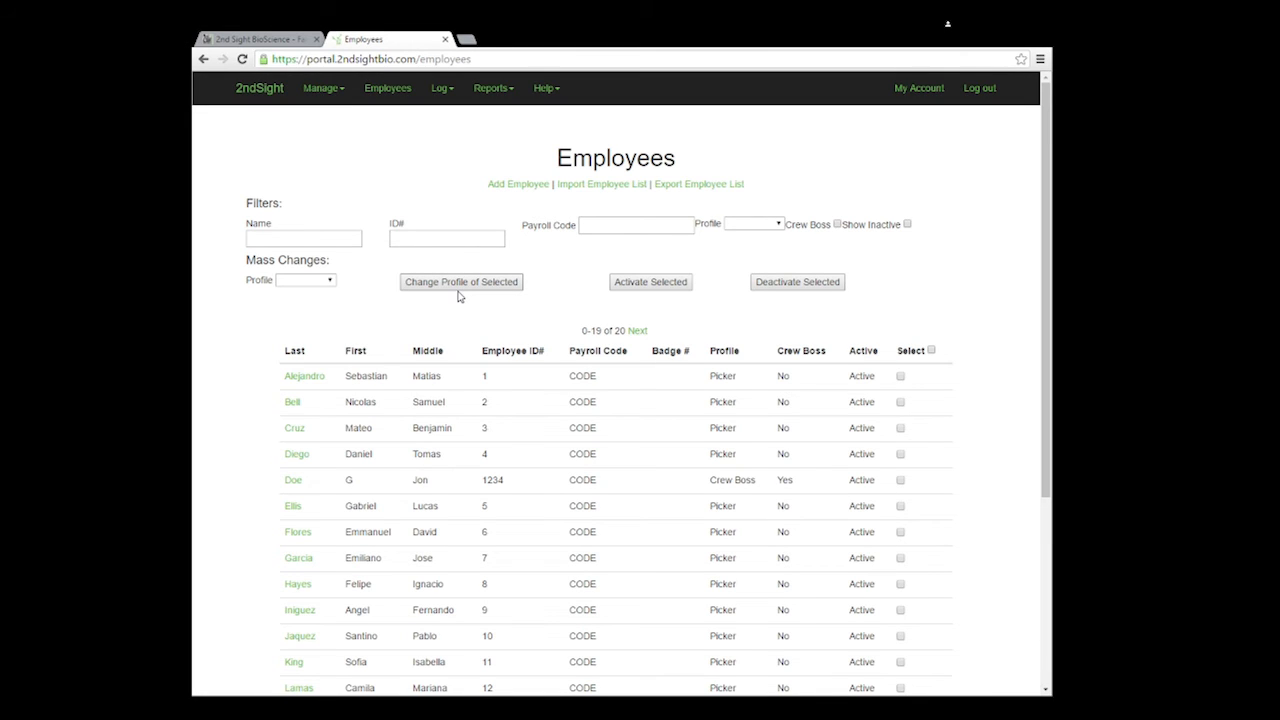
Step: Deactivate the first employee, check it under Show Inactive, and export the employee list
left_click(900, 377)
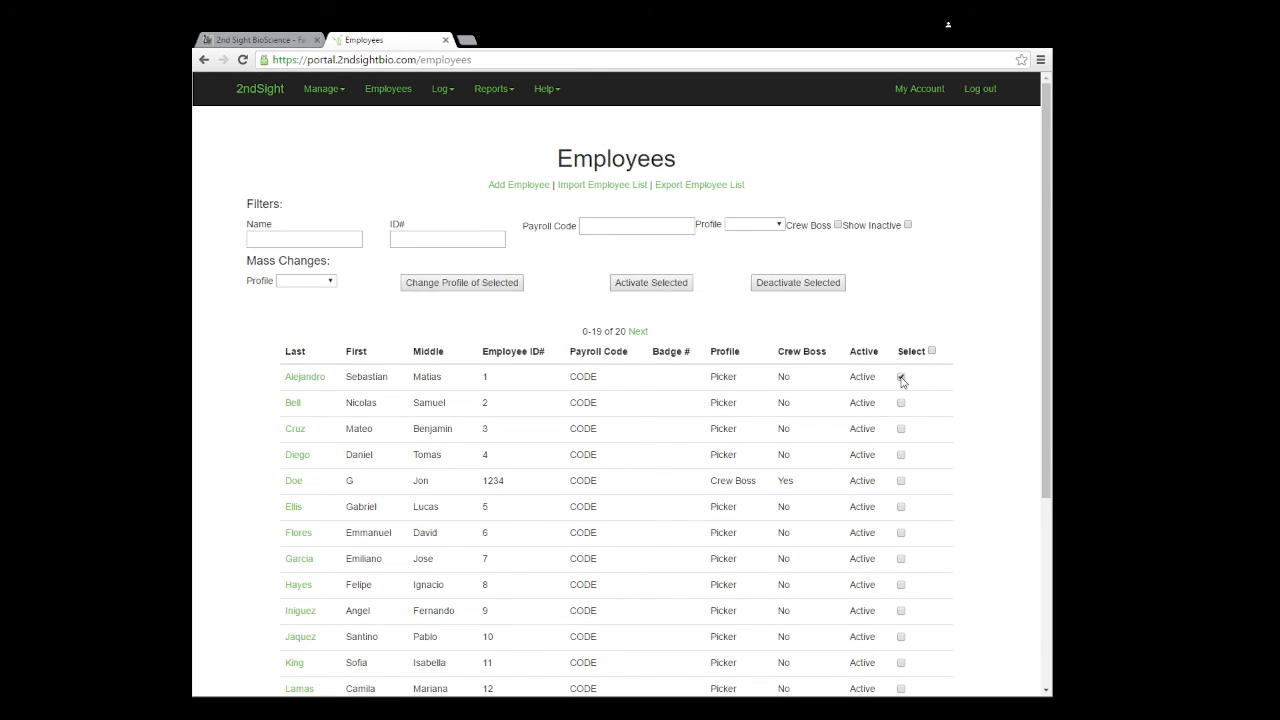
left_click(818, 283)
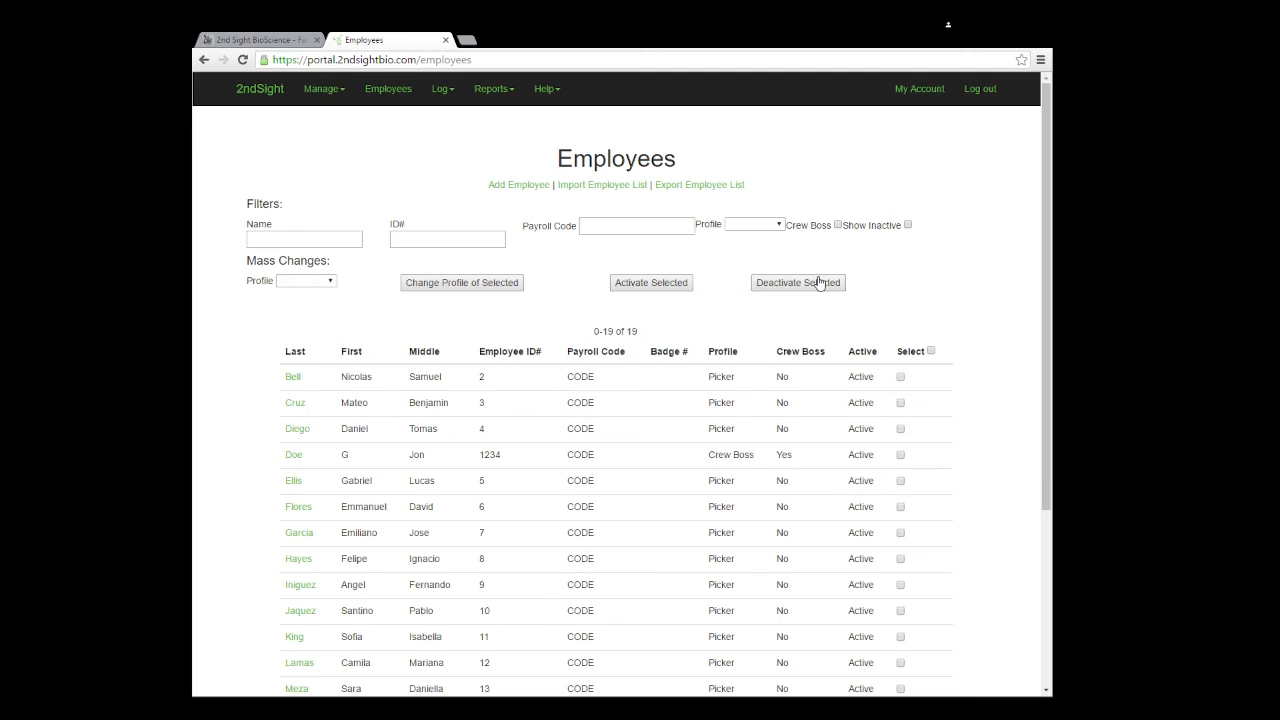
left_click(908, 225)
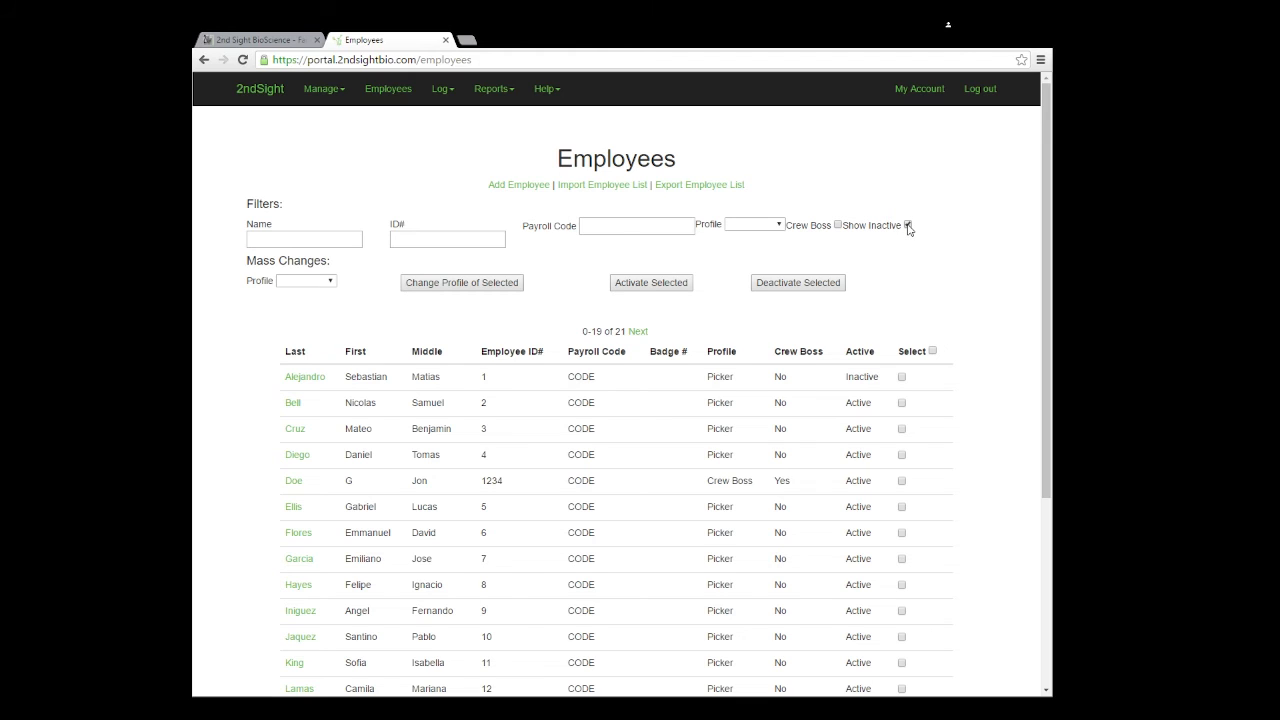
left_click(908, 225)
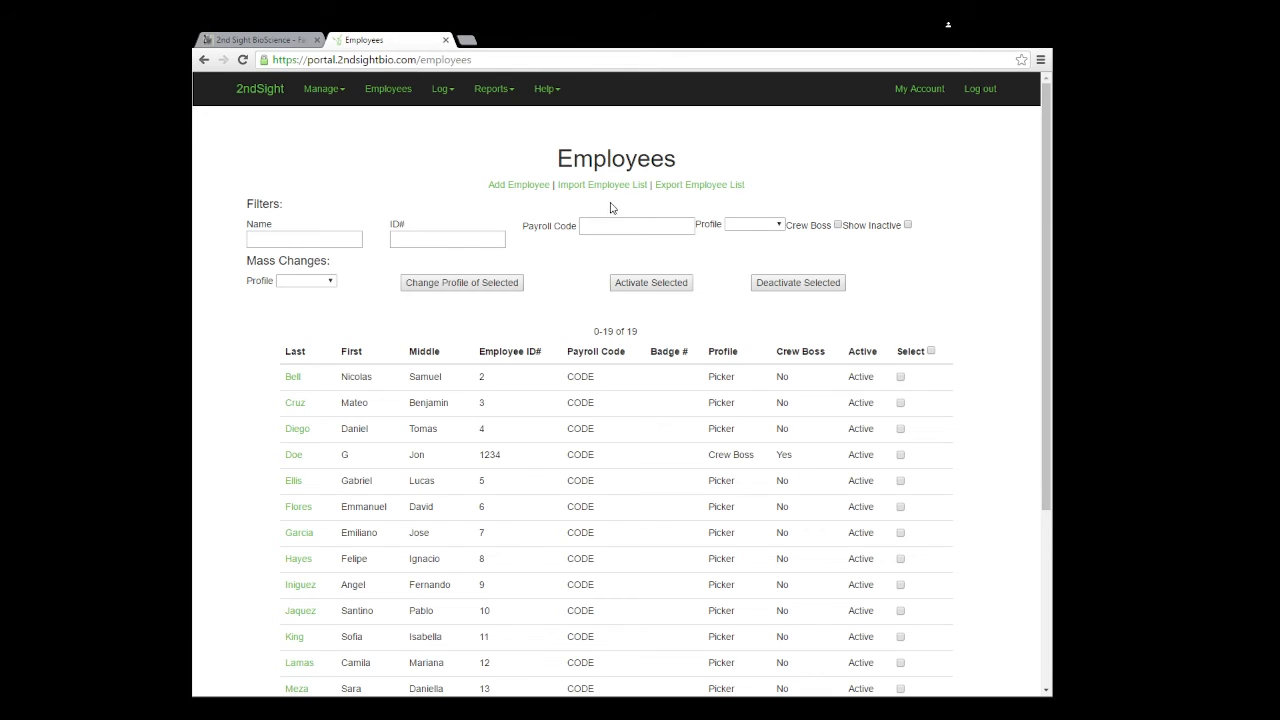
left_click(685, 186)
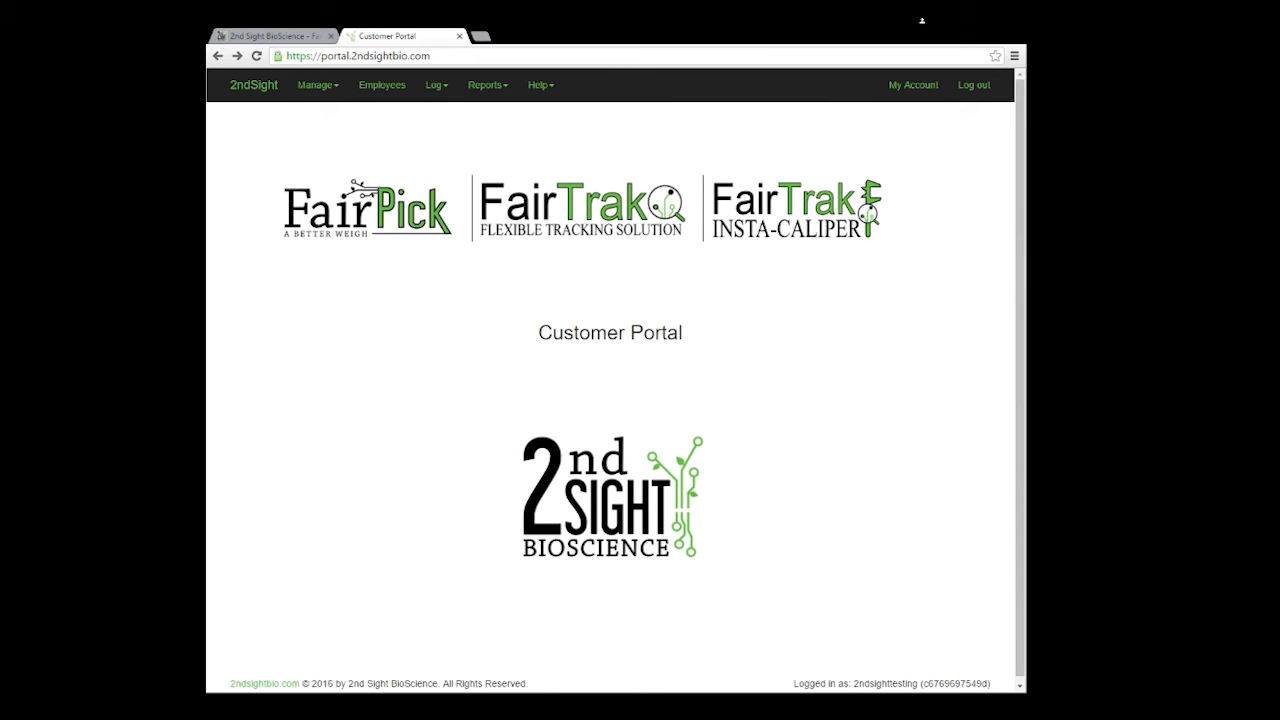
left_click(436, 90)
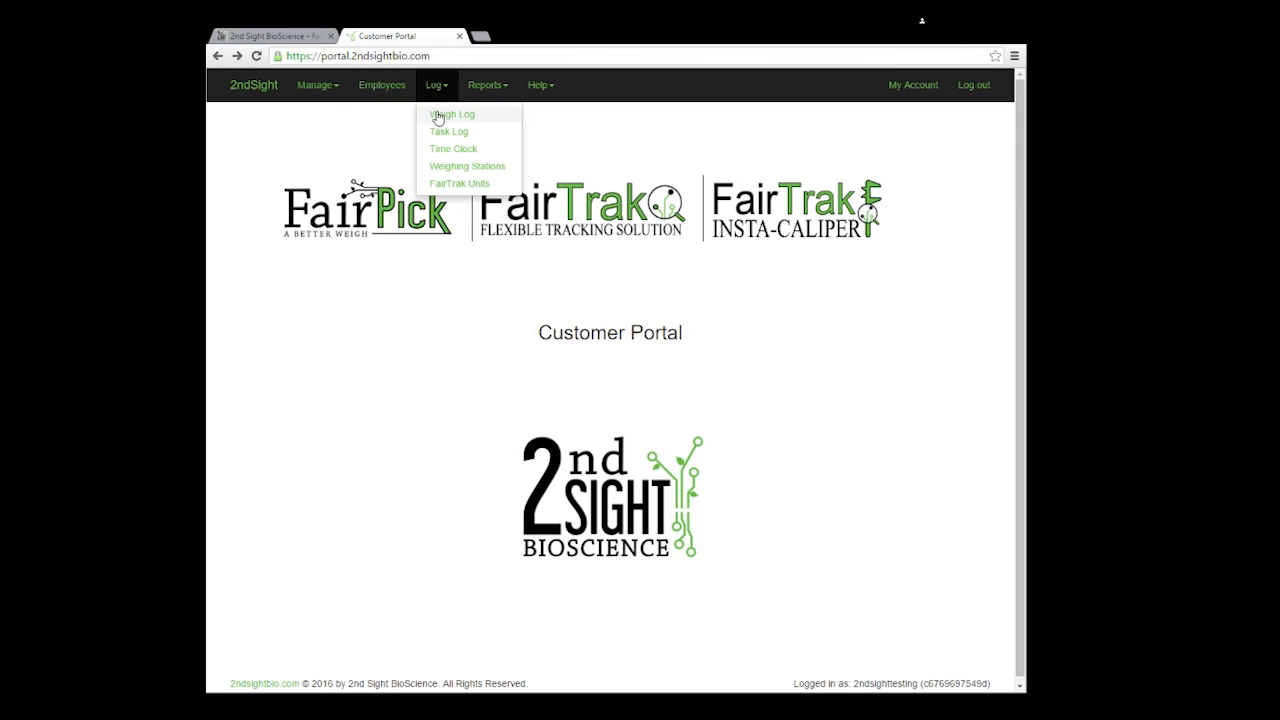
left_click(440, 167)
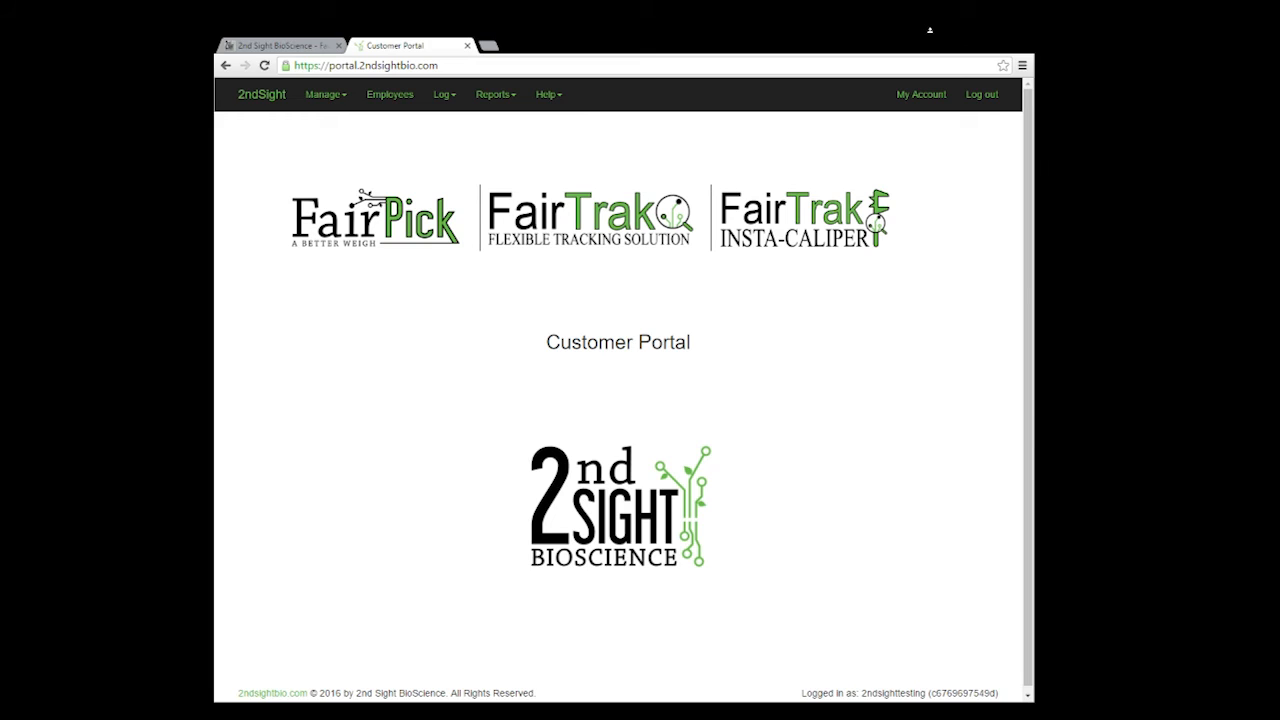
left_click(441, 95)
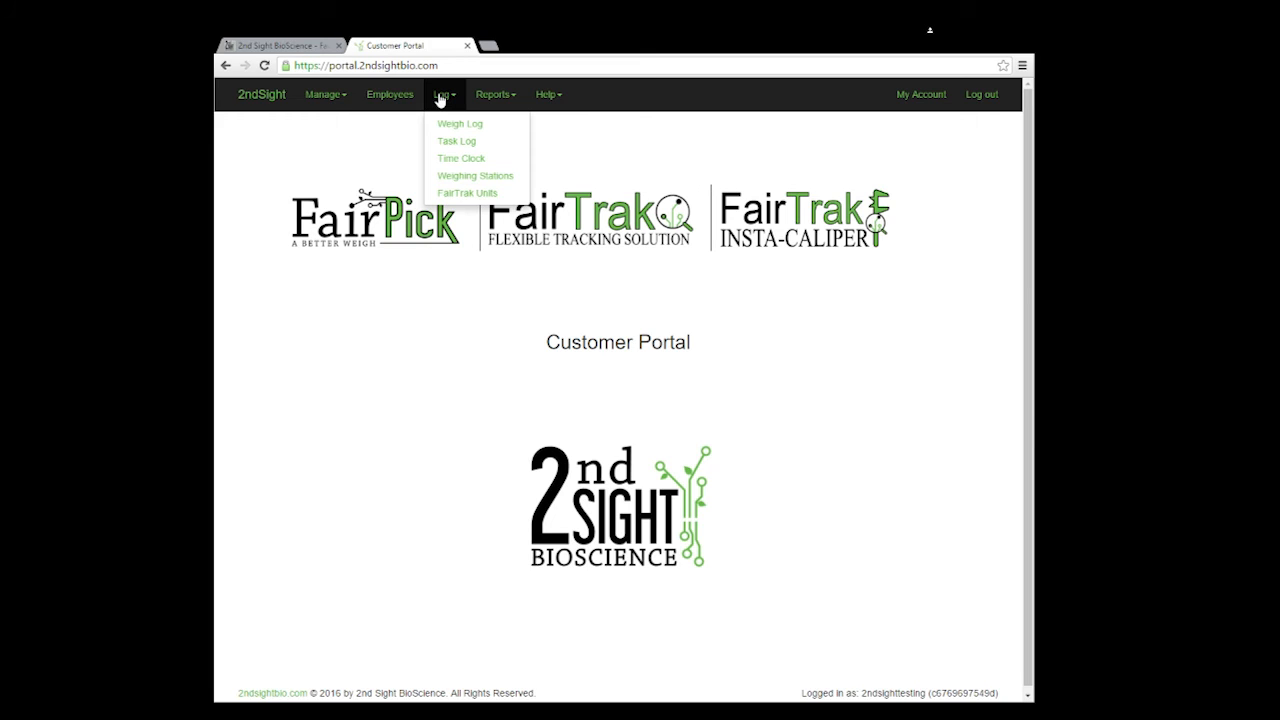
Step: Filter the Time Clock log to 2016-06-08, download it as CSV, and open the file
left_click(452, 160)
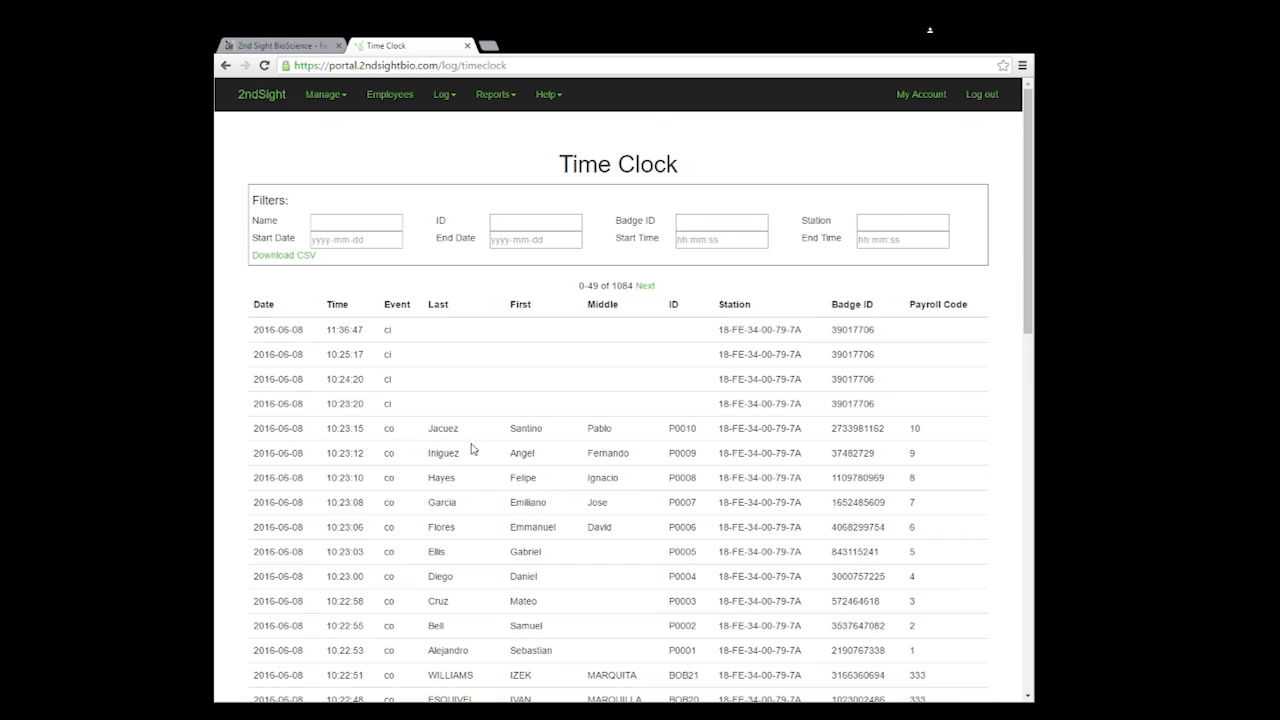
left_click(382, 240)
type("2016-06-08")
left_click(494, 239)
type("2016-06-08")
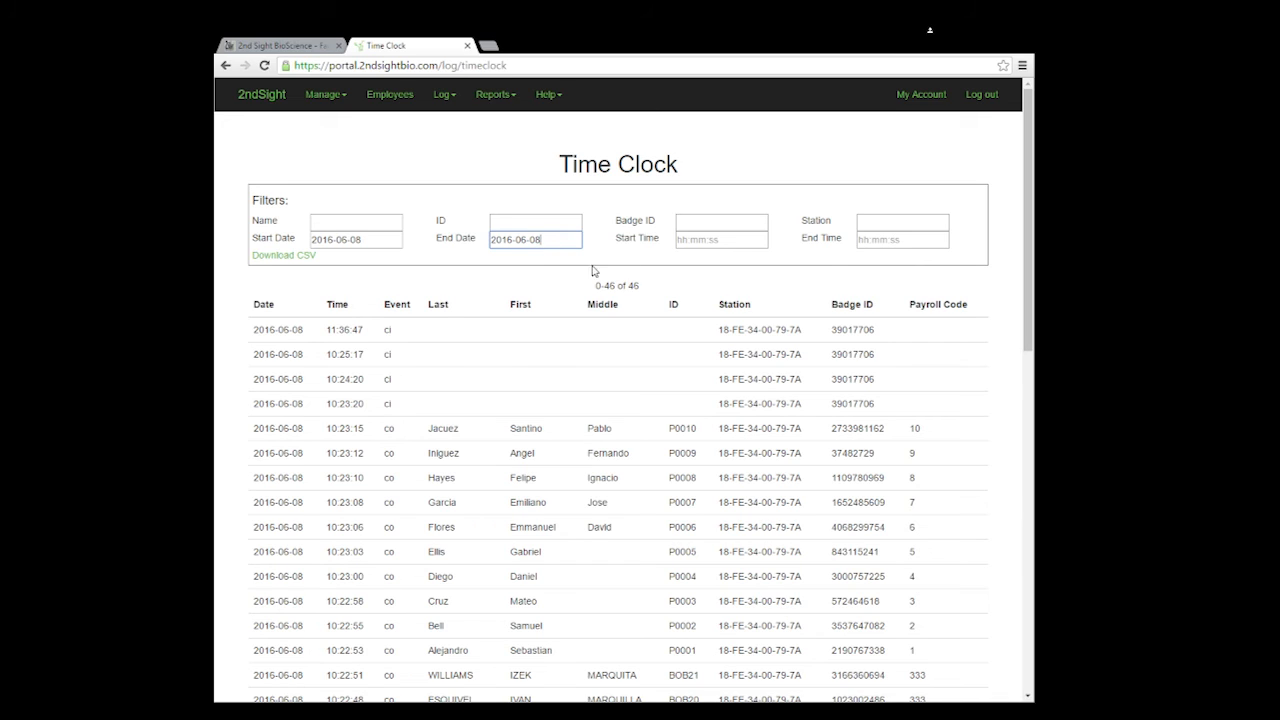
left_click(295, 256)
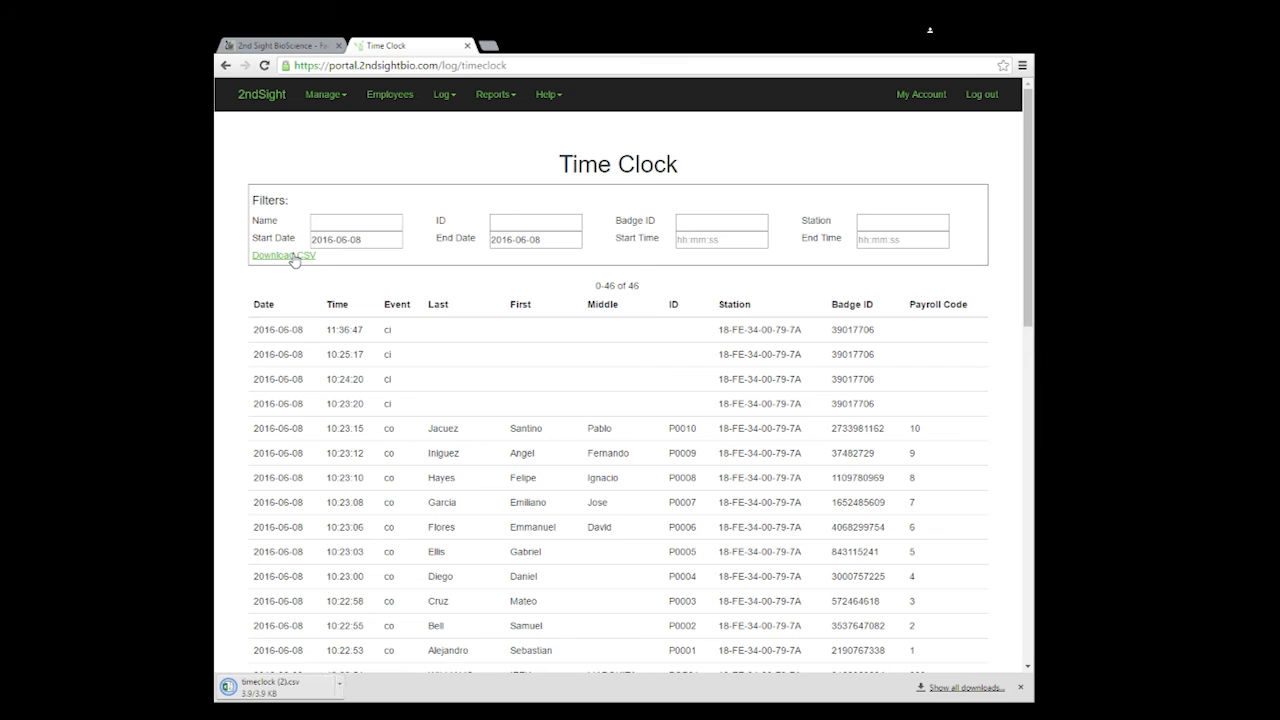
left_click(265, 686)
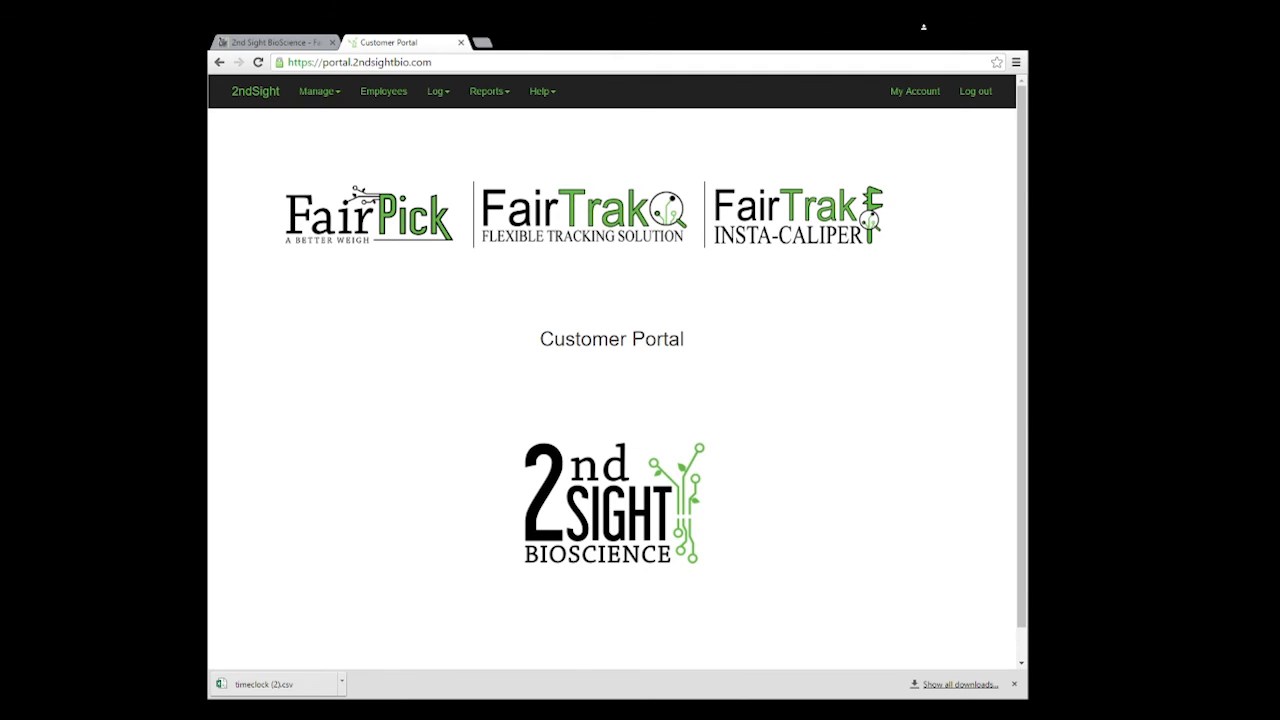
Step: Page through the Weigh Log, set both dates to 2016-06-08, and download it as CSV
left_click(437, 91)
left_click(438, 121)
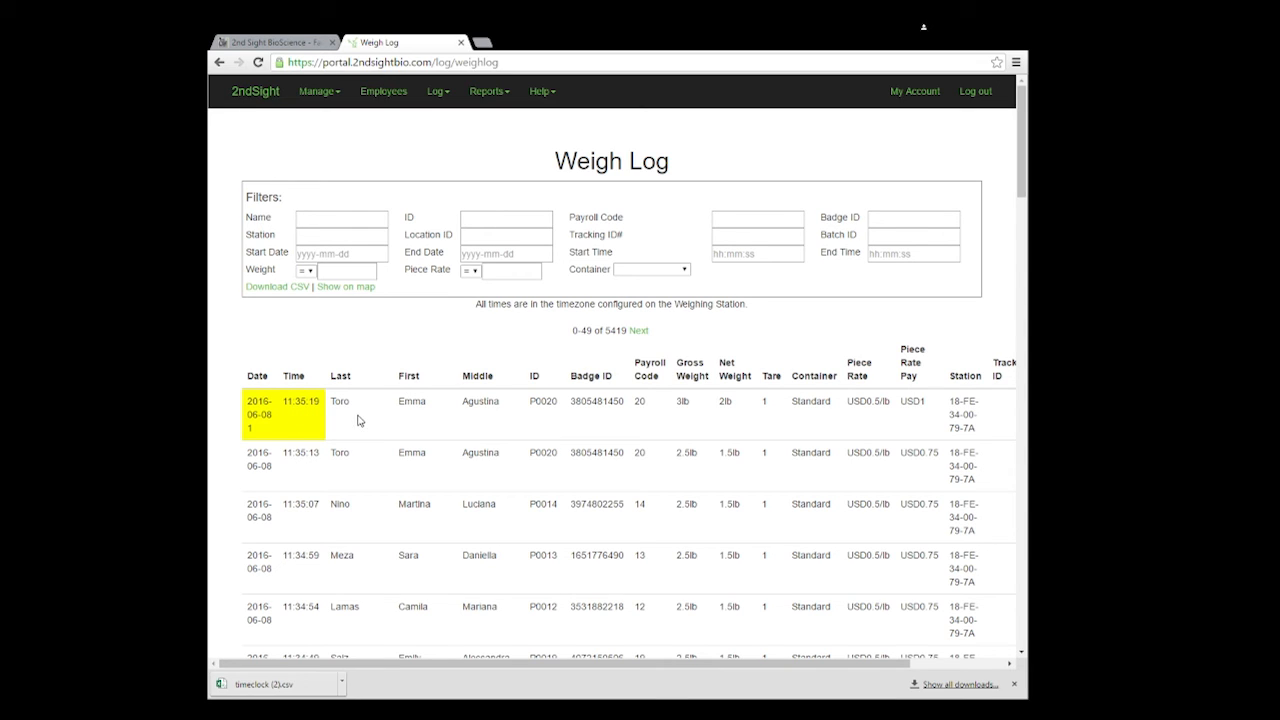
left_click(632, 333)
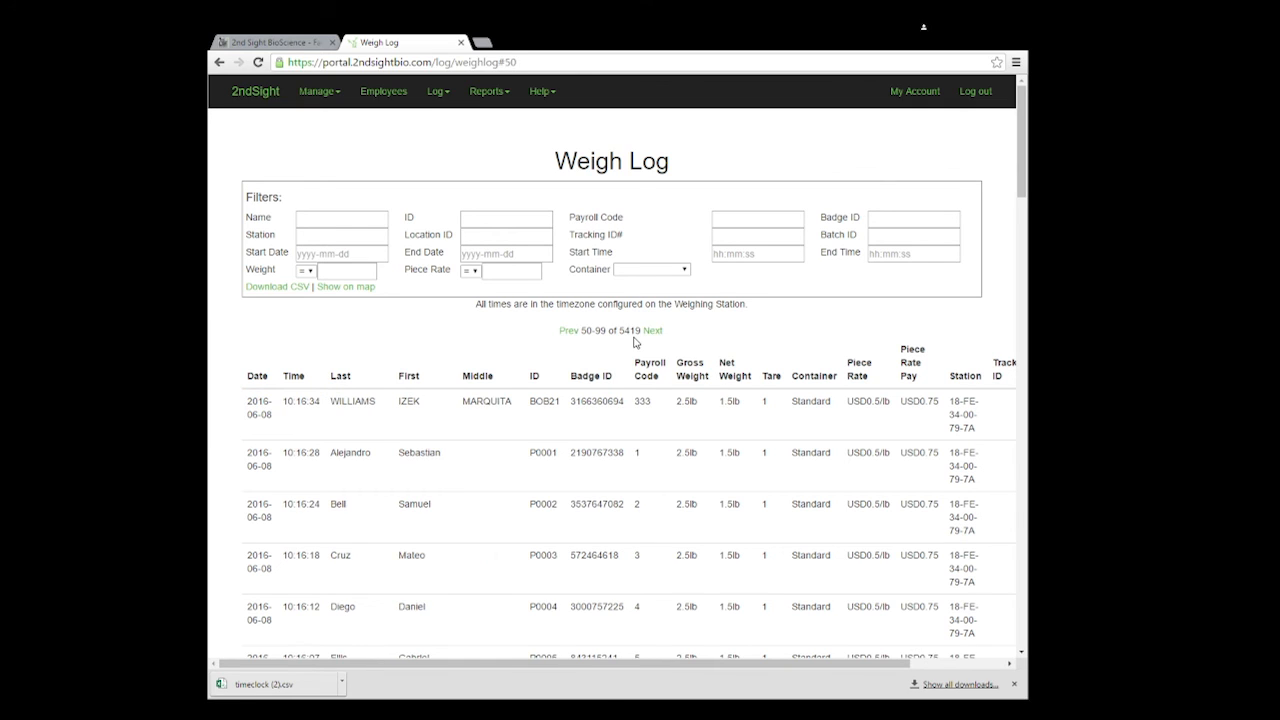
left_click(563, 333)
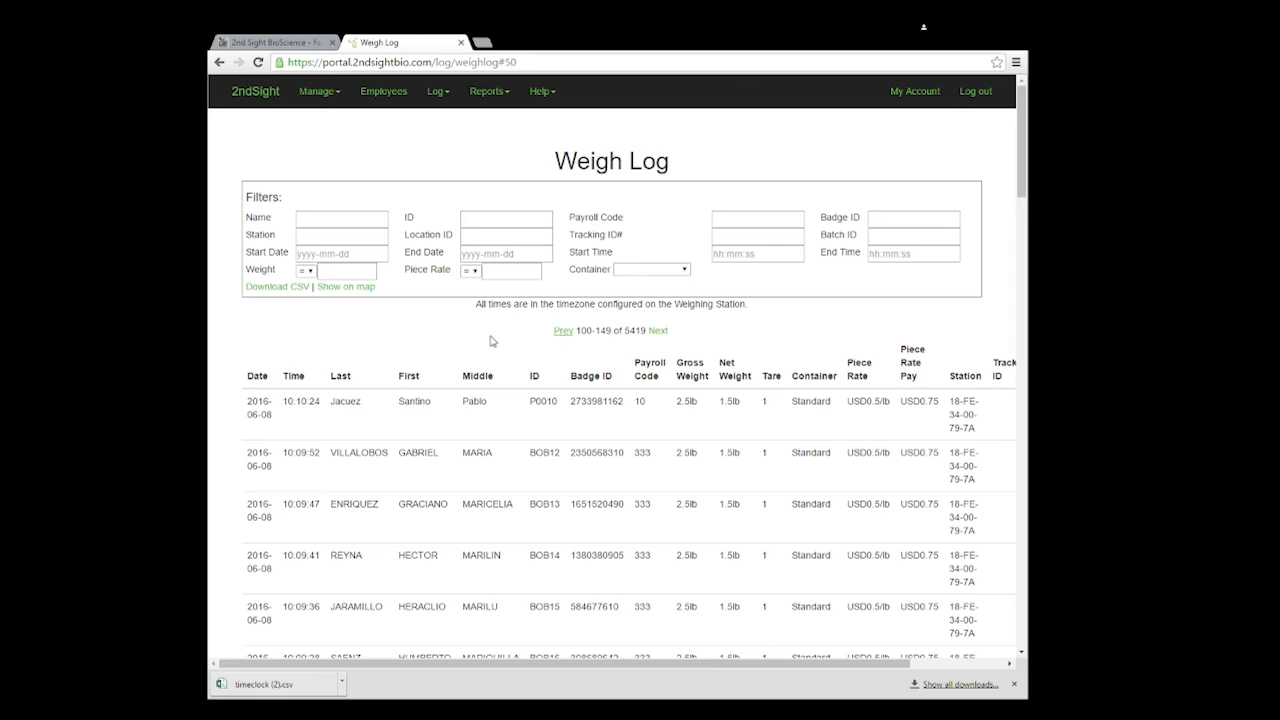
left_click(322, 254)
type("2016-06-08")
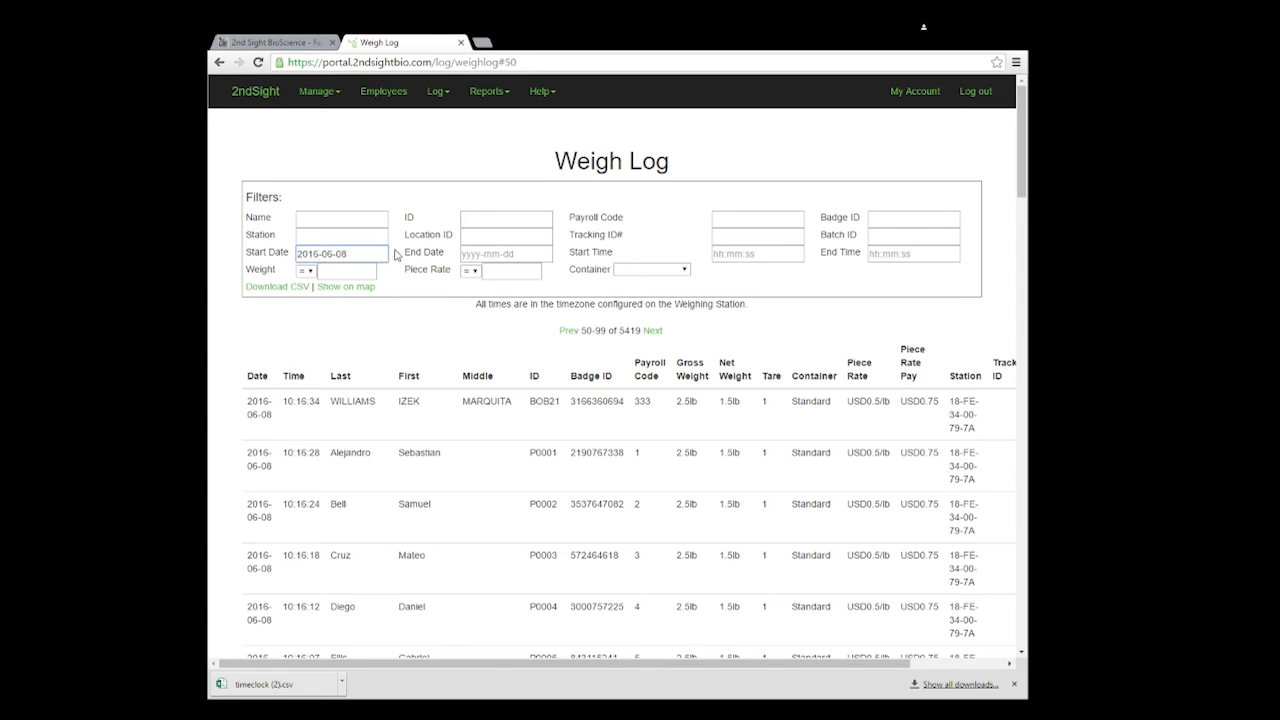
left_click(494, 252)
type("2016-06-08")
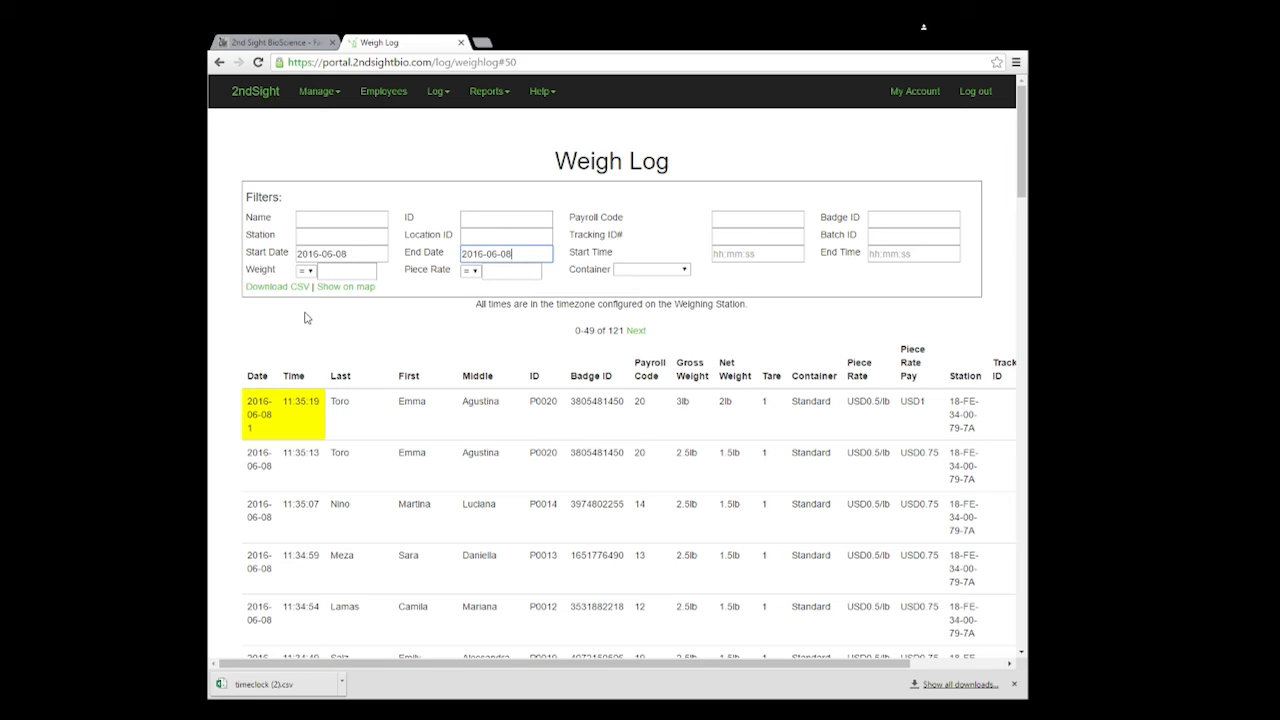
left_click(274, 288)
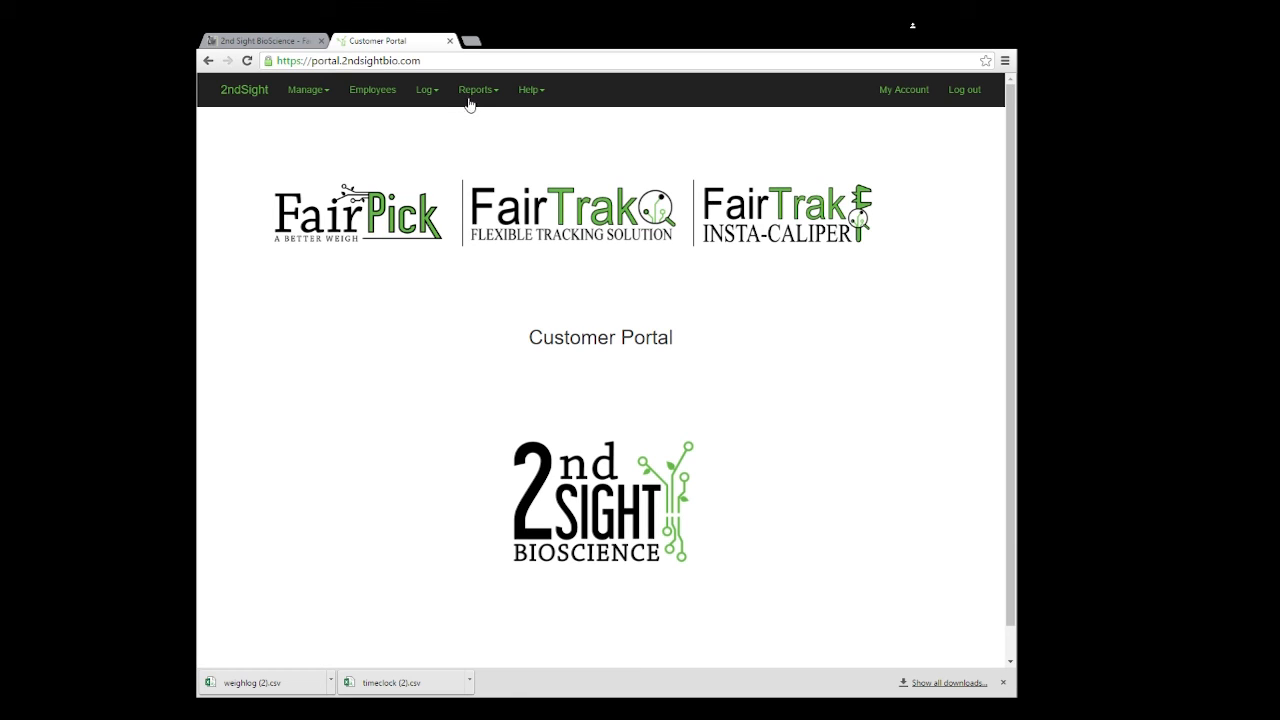
Step: Check the previous day, return to the 2016-06-07 Daily Report, and download it as CSV
left_click(475, 92)
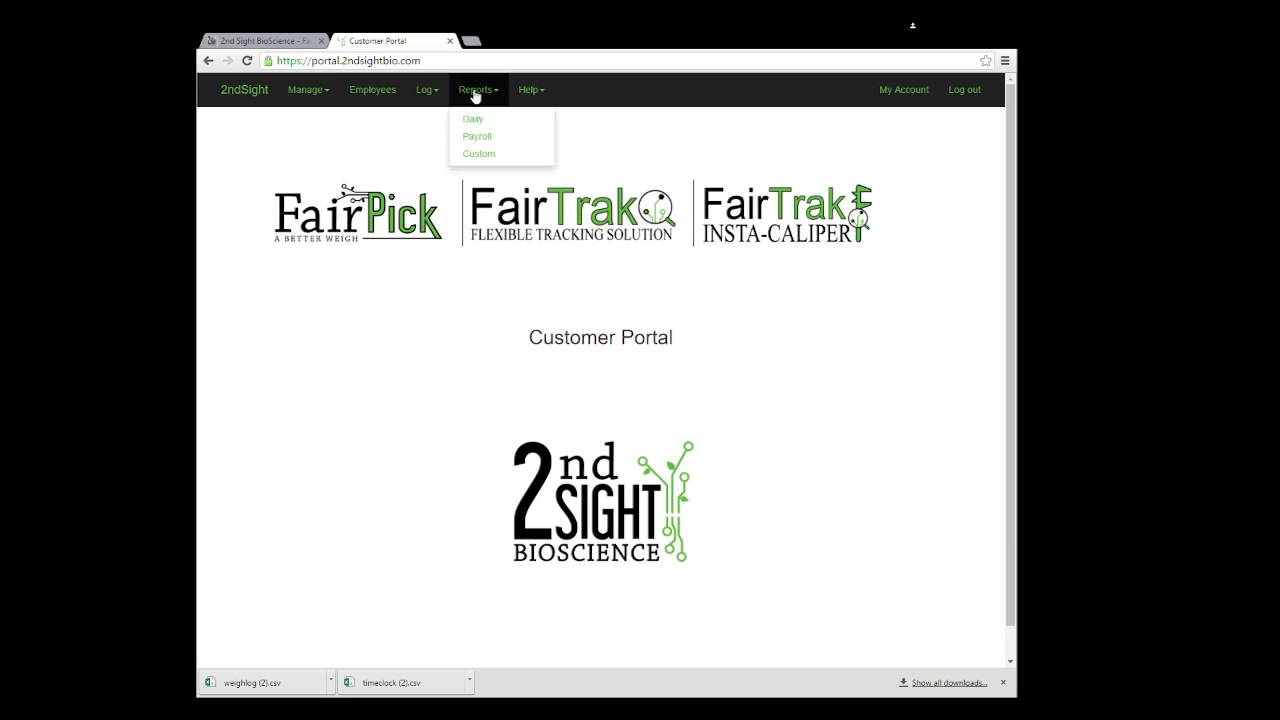
left_click(471, 120)
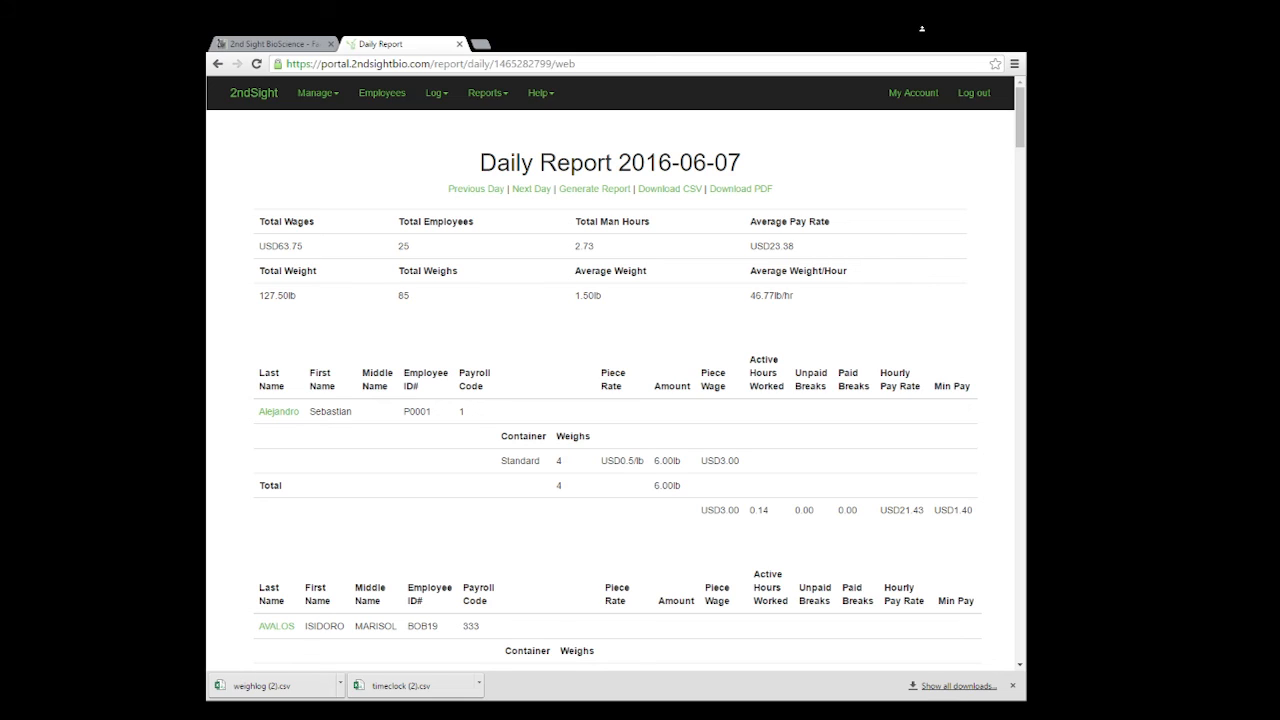
left_click(484, 193)
left_click(536, 190)
left_click(659, 191)
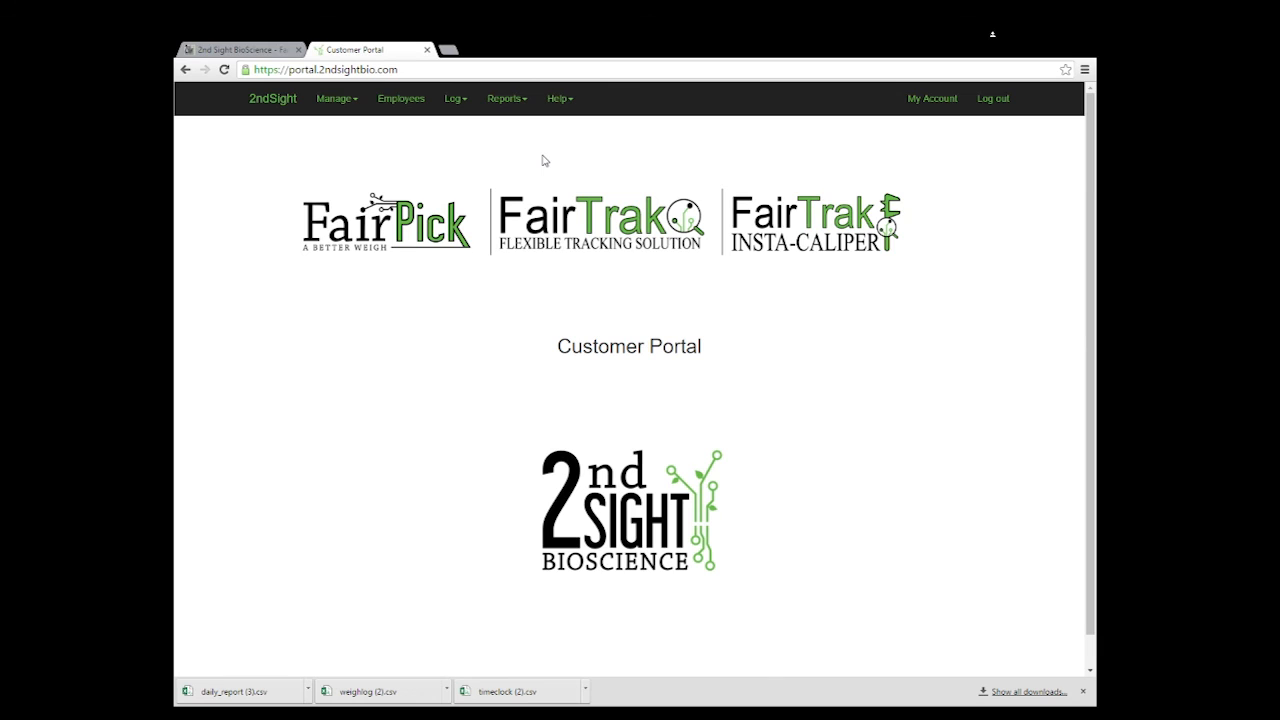
Step: Show the Payroll Report for the week 2016-05-29 to 2016-06-05
left_click(500, 99)
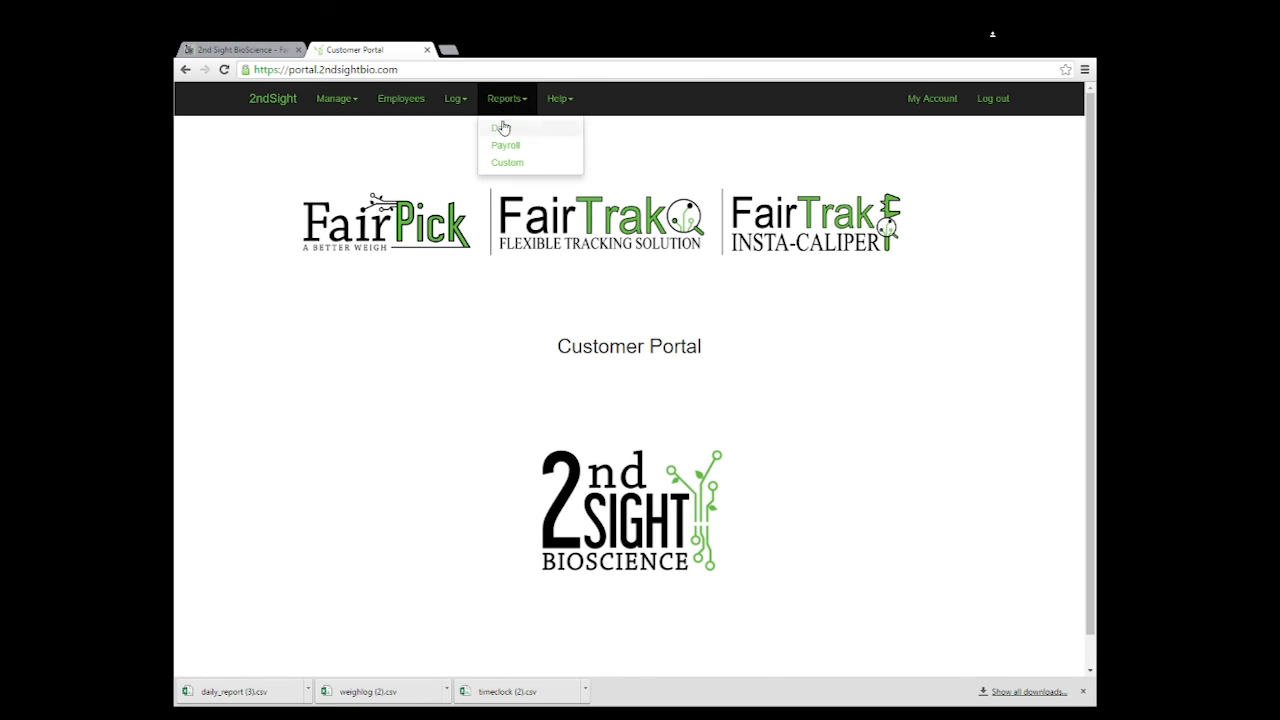
left_click(502, 147)
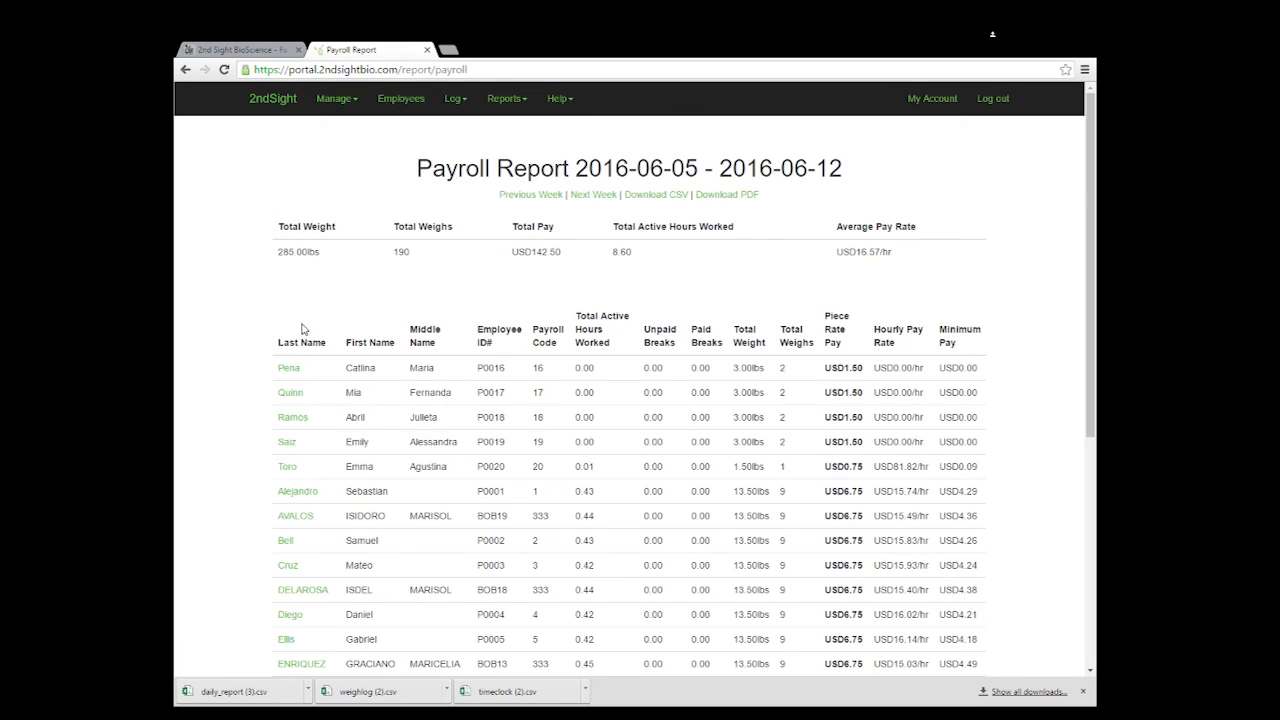
left_click(527, 196)
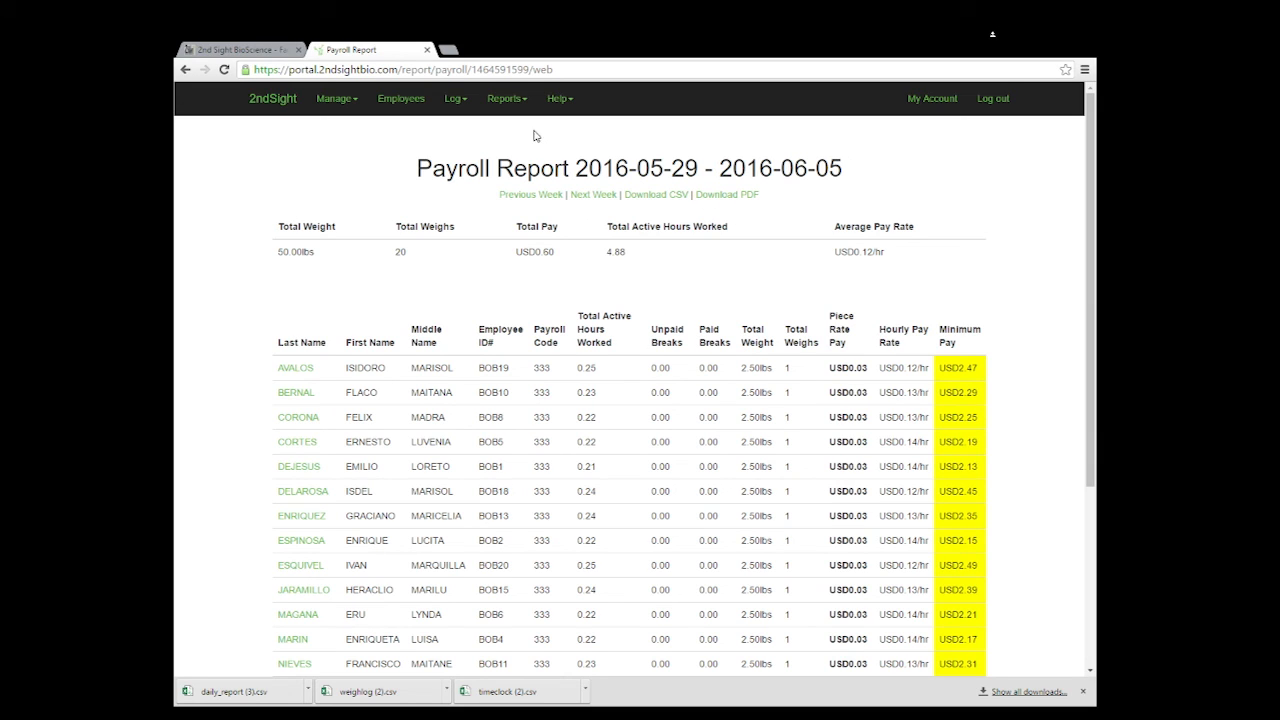
left_click(494, 106)
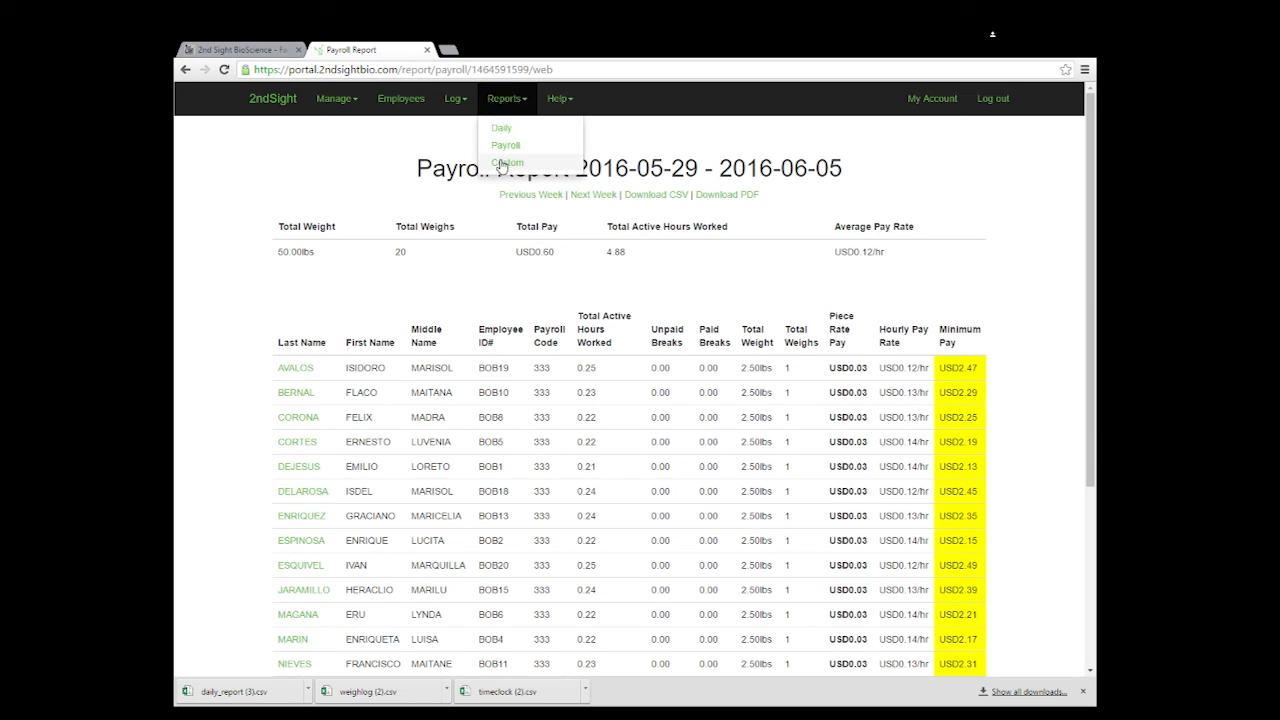